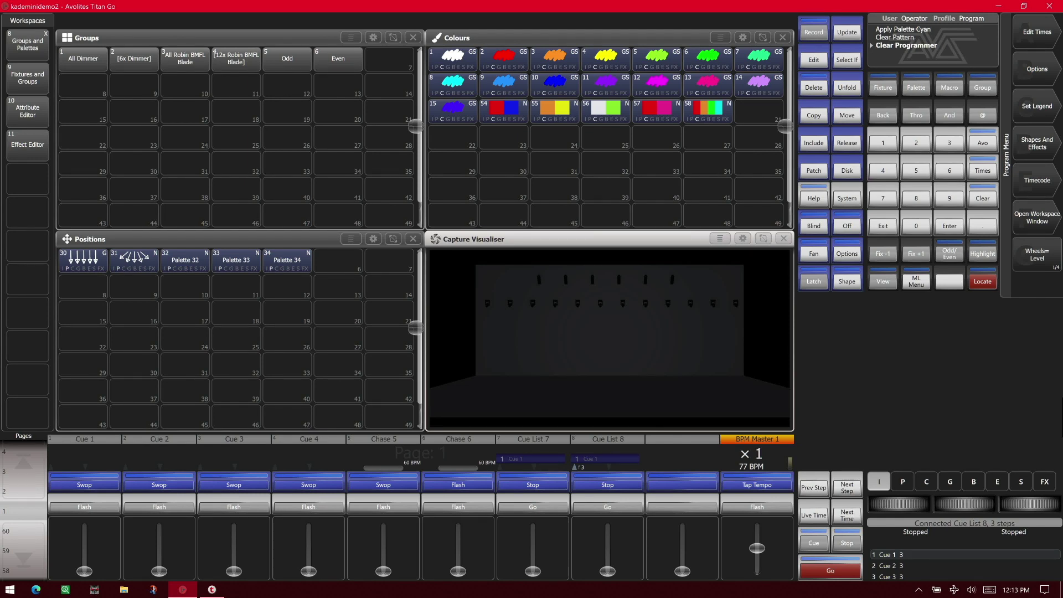
# Locate the All Robin BMFL Blade group and apply the Red palette to its odd fixtures
pyautogui.click(173, 67)
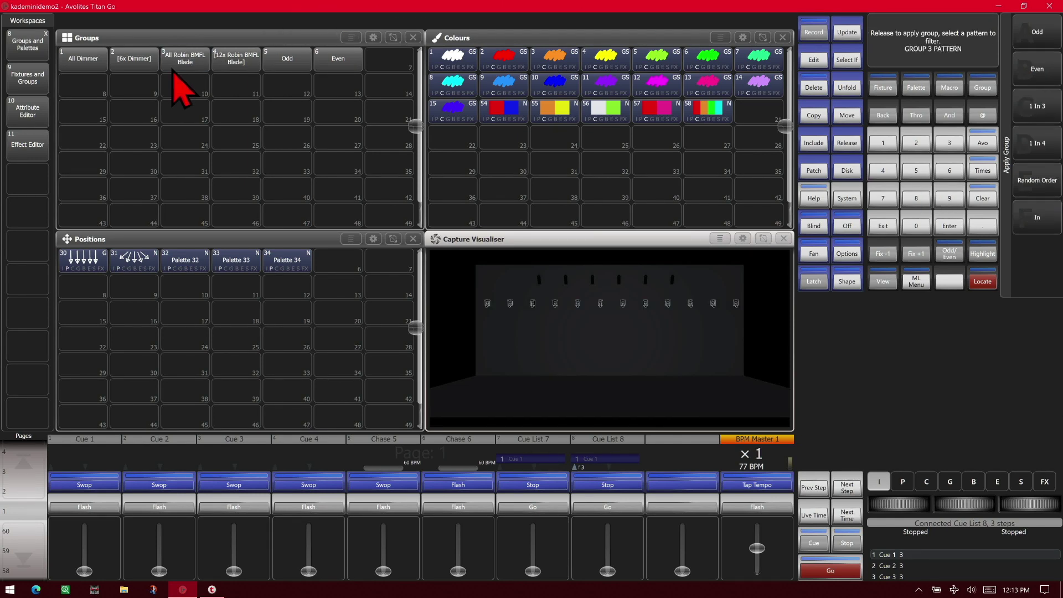
pyautogui.click(982, 282)
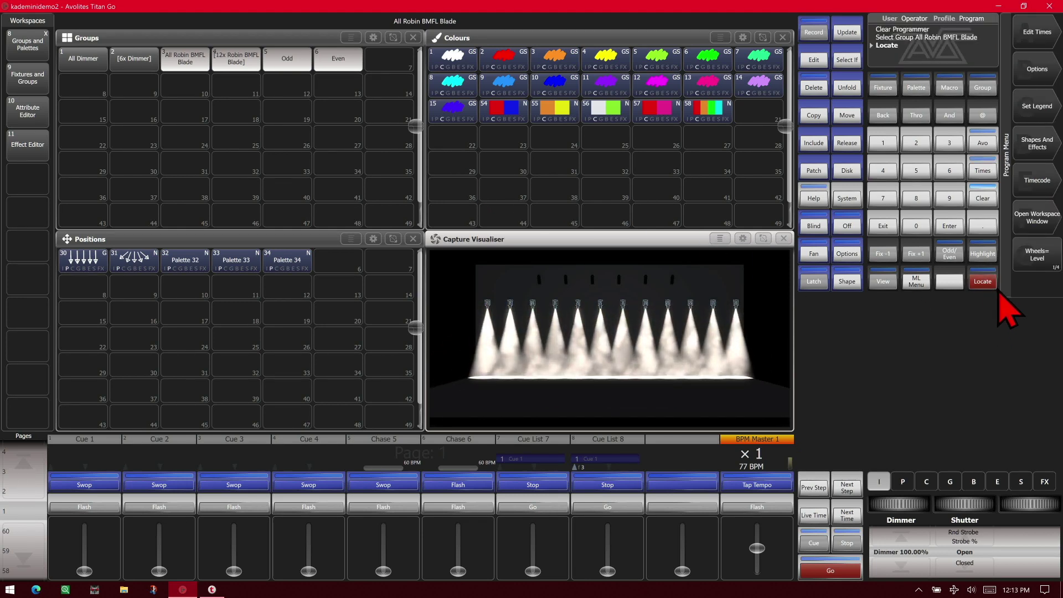
pyautogui.click(950, 256)
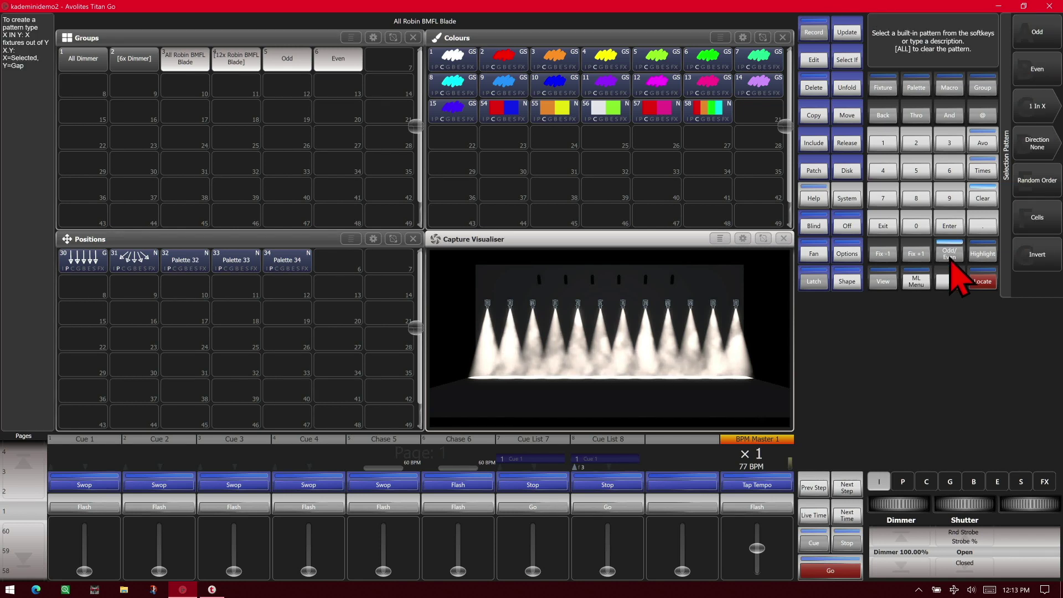
pyautogui.click(1036, 39)
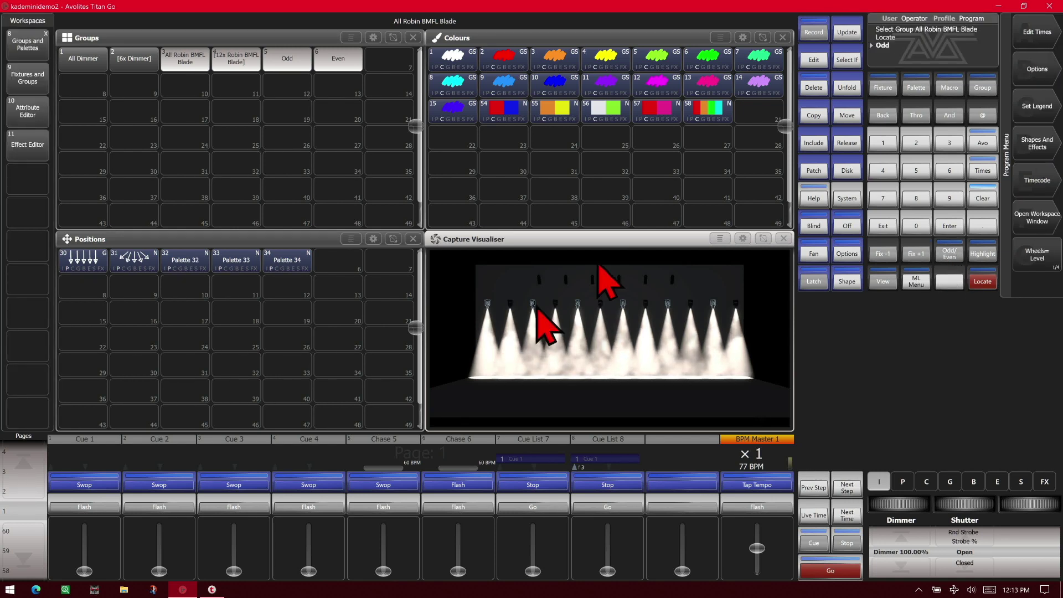
pyautogui.click(512, 62)
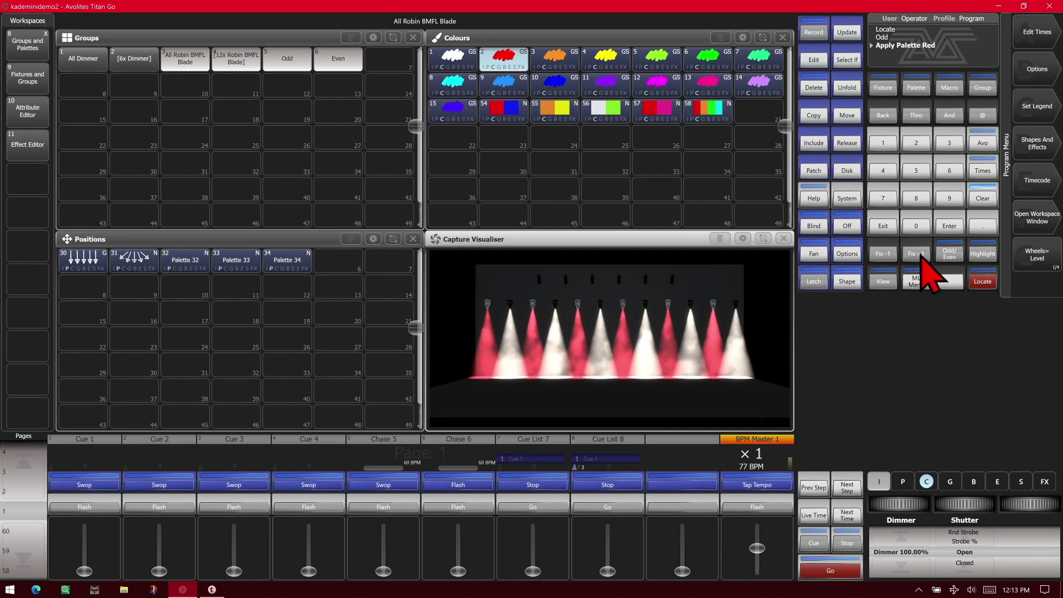
# Advance the pattern to the even fixtures, apply the Light Blue palette to them and clear the programmer
pyautogui.click(920, 256)
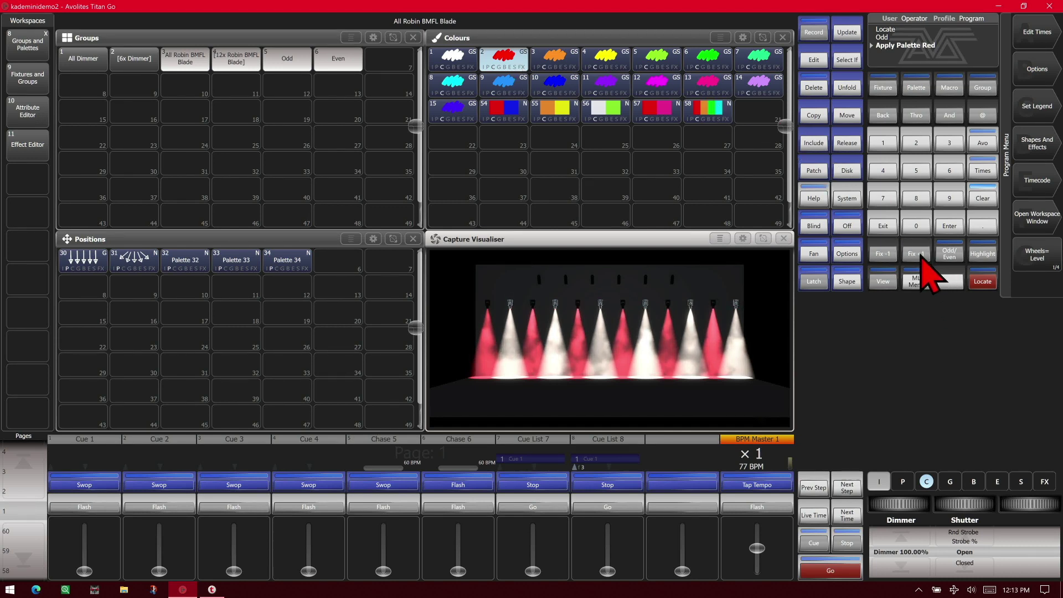
pyautogui.click(502, 88)
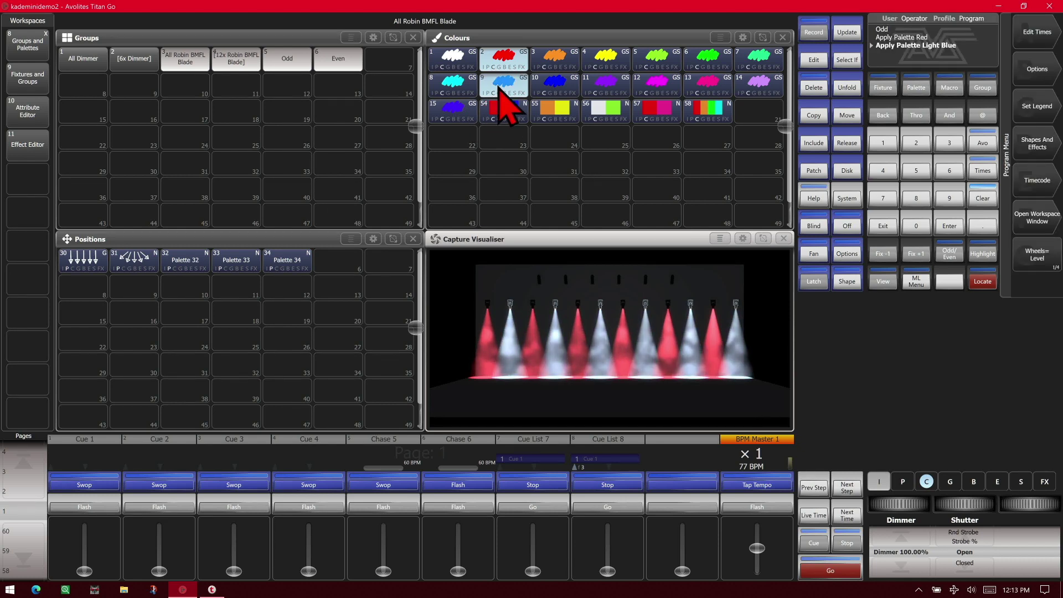
pyautogui.click(983, 199)
pyautogui.click(983, 199)
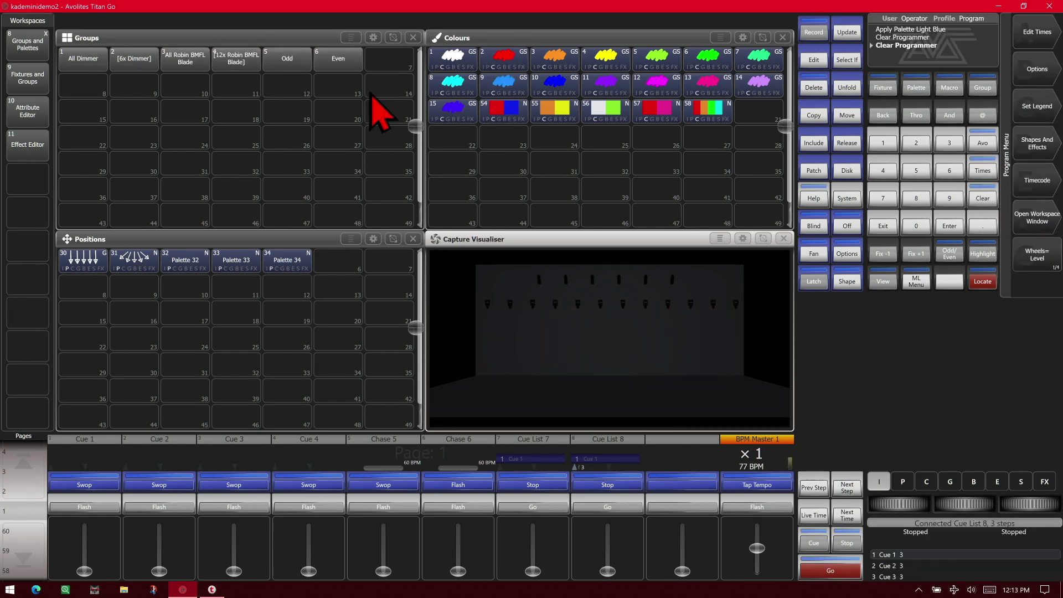
# Locate the All Robin BMFL Blade group and apply the Red palette to its even fixtures
pyautogui.click(166, 64)
pyautogui.click(981, 282)
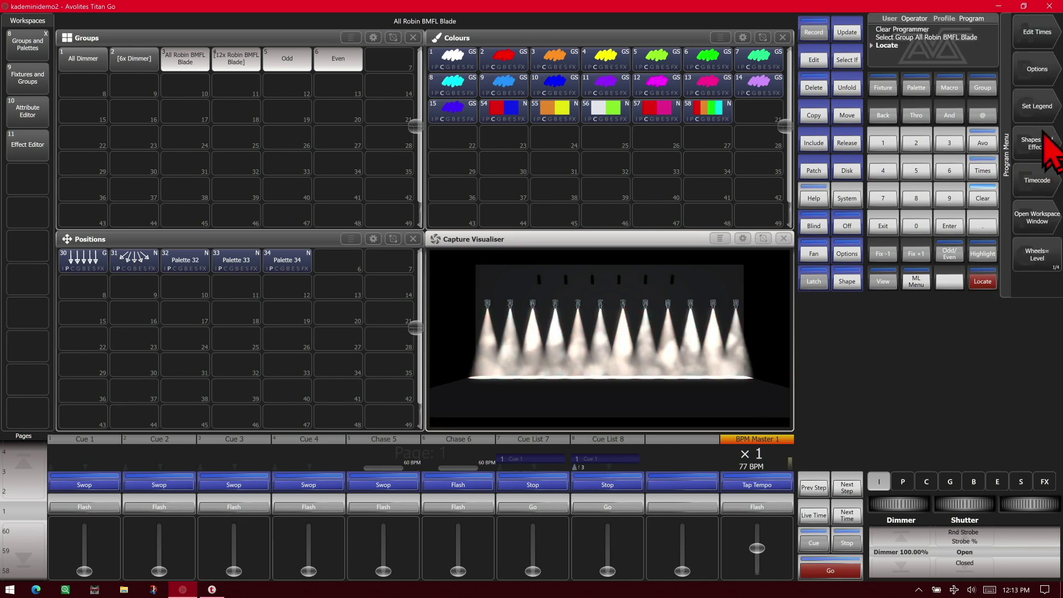
pyautogui.click(950, 253)
pyautogui.click(1030, 78)
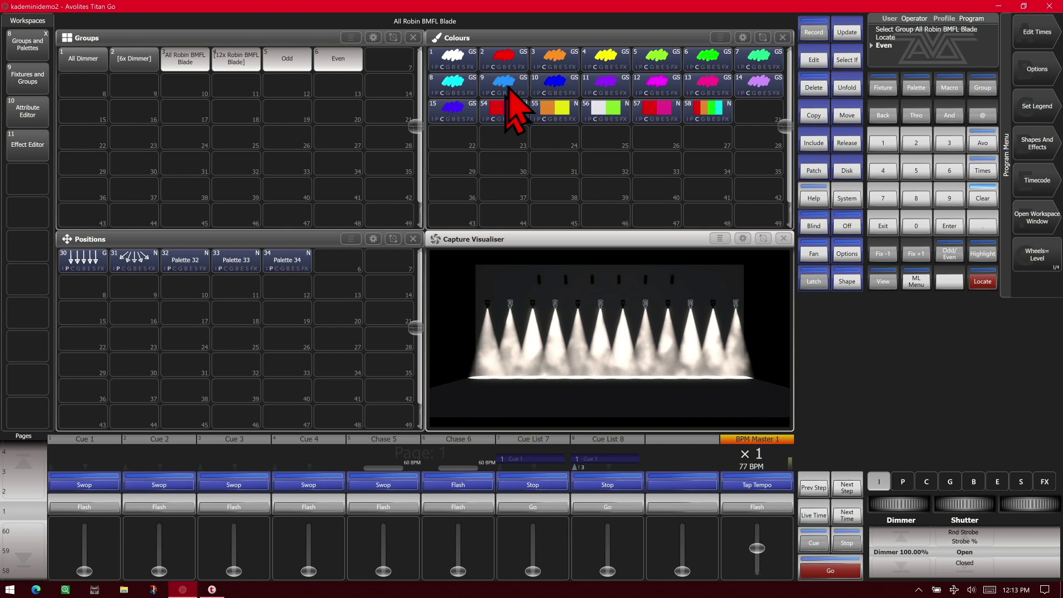
pyautogui.click(504, 62)
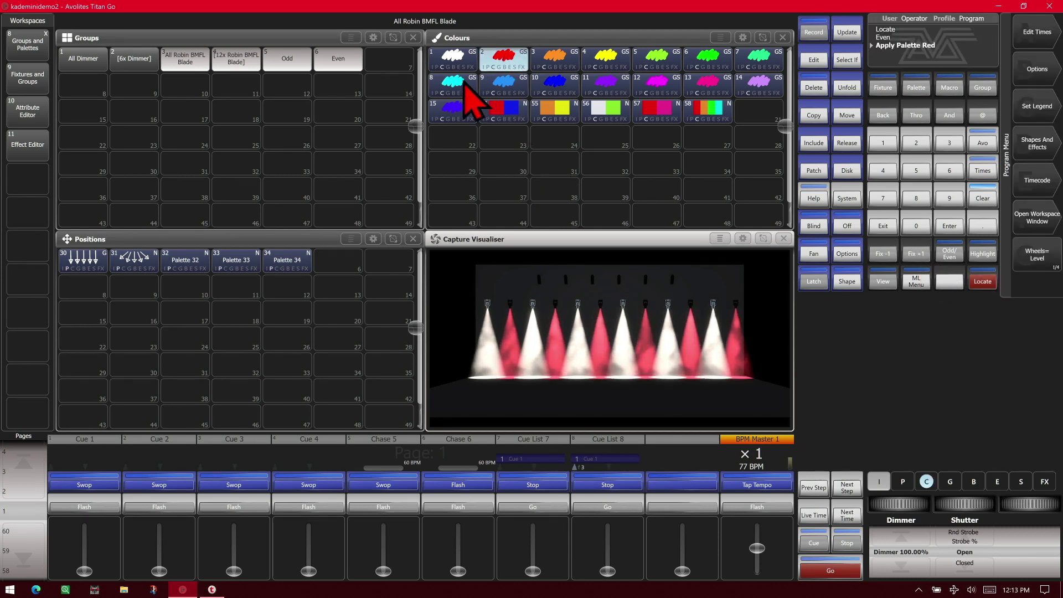
# Colour the odd fixtures Light Blue and record the two-colour look as a palette in the empty Colours slot below palette 15
pyautogui.click(498, 87)
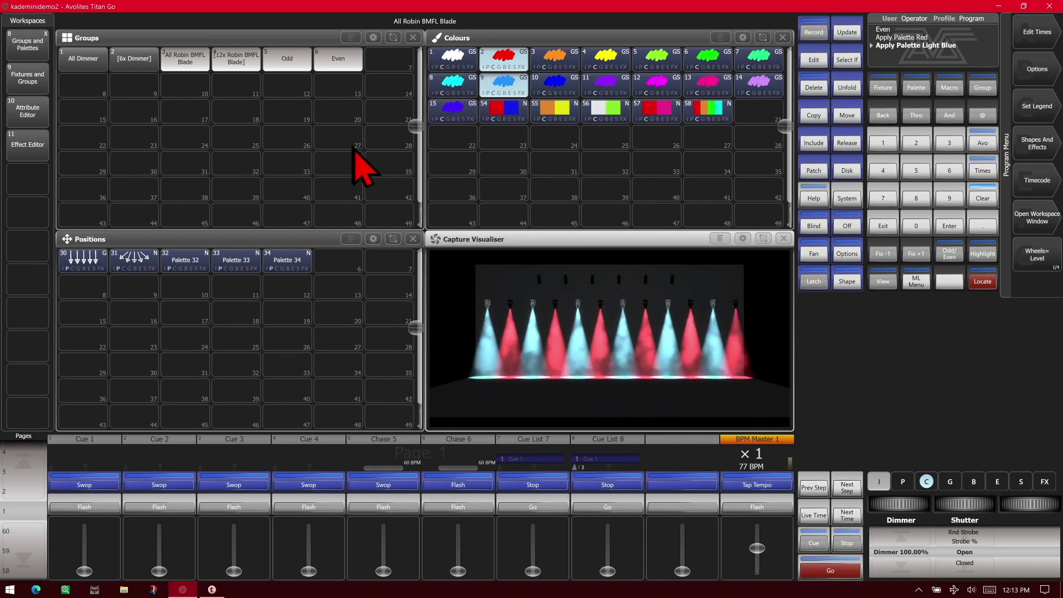
pyautogui.click(451, 148)
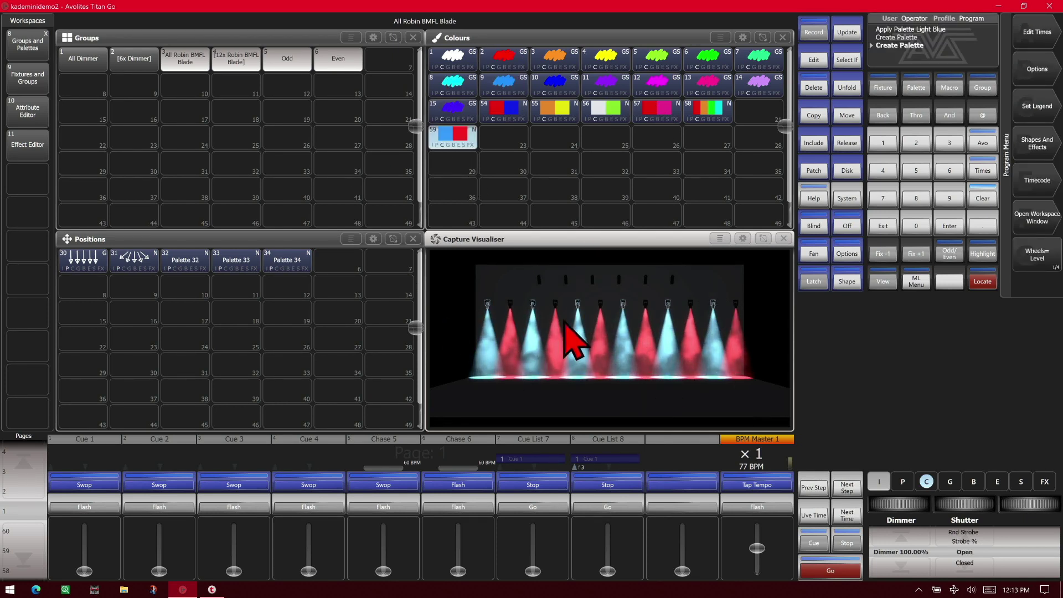
pyautogui.click(984, 200)
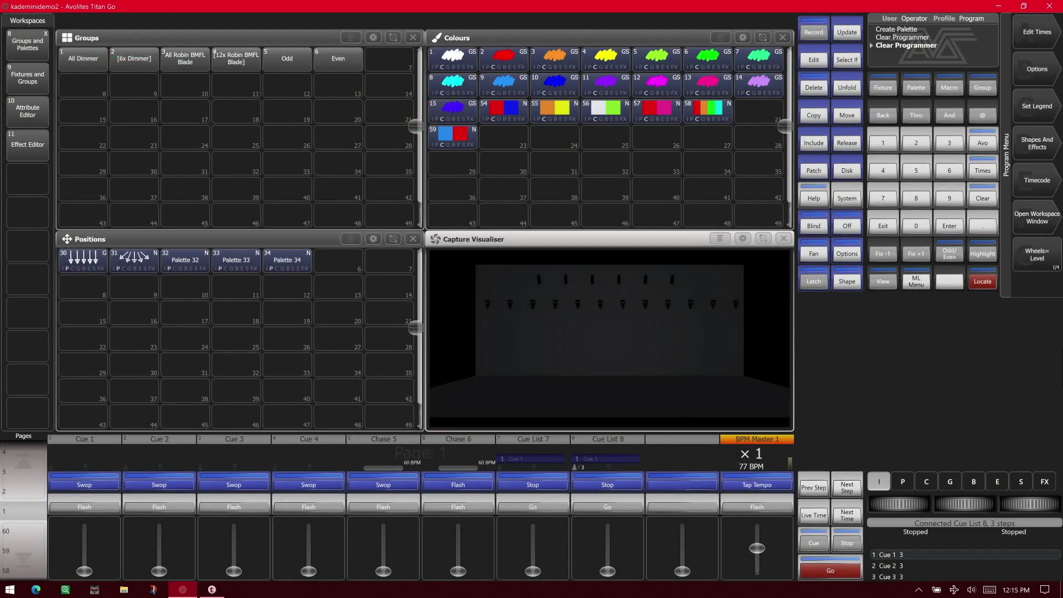
# Locate the All Robin BMFL Blade group and apply the Red palette using a 1 In 4 selection pattern
pyautogui.click(186, 59)
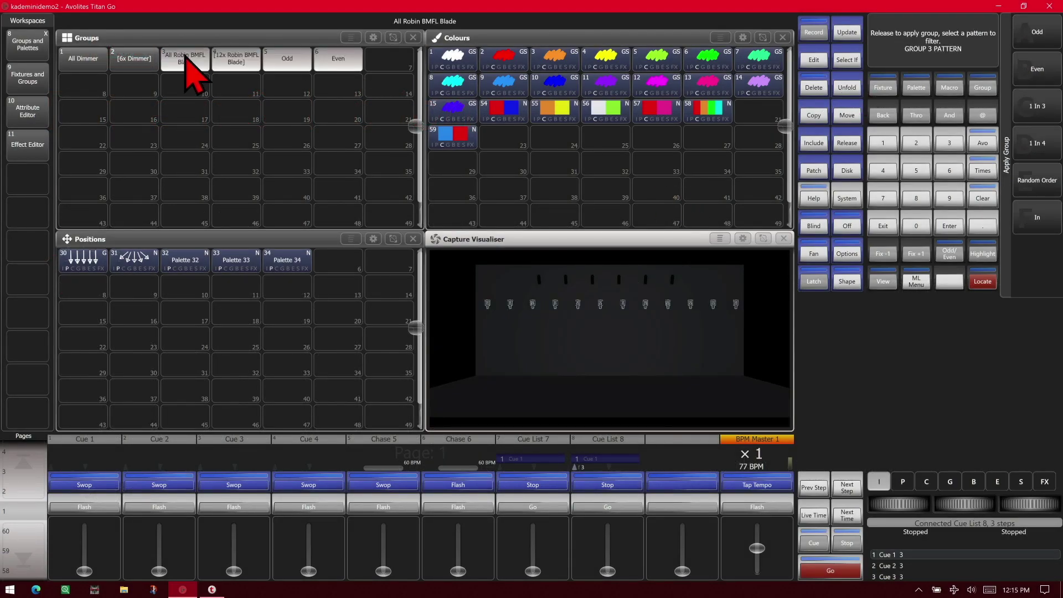
pyautogui.click(985, 282)
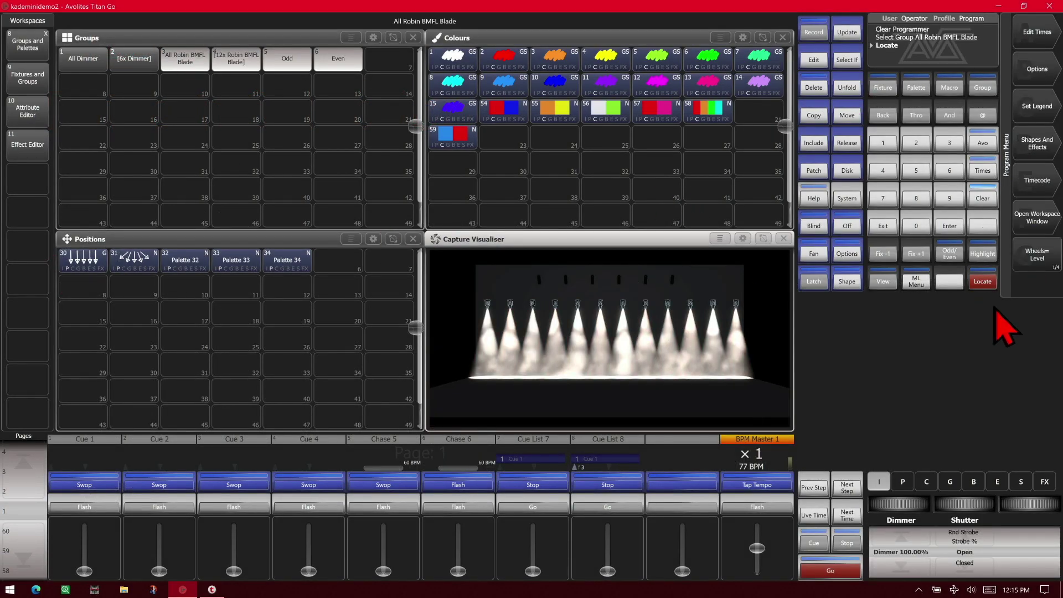
pyautogui.click(949, 253)
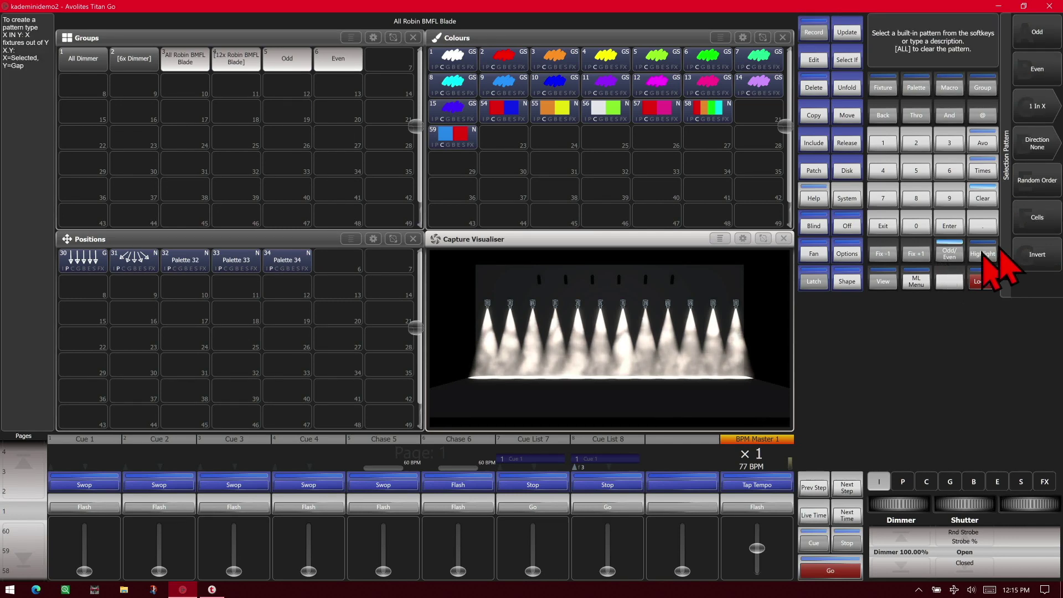
pyautogui.click(1046, 111)
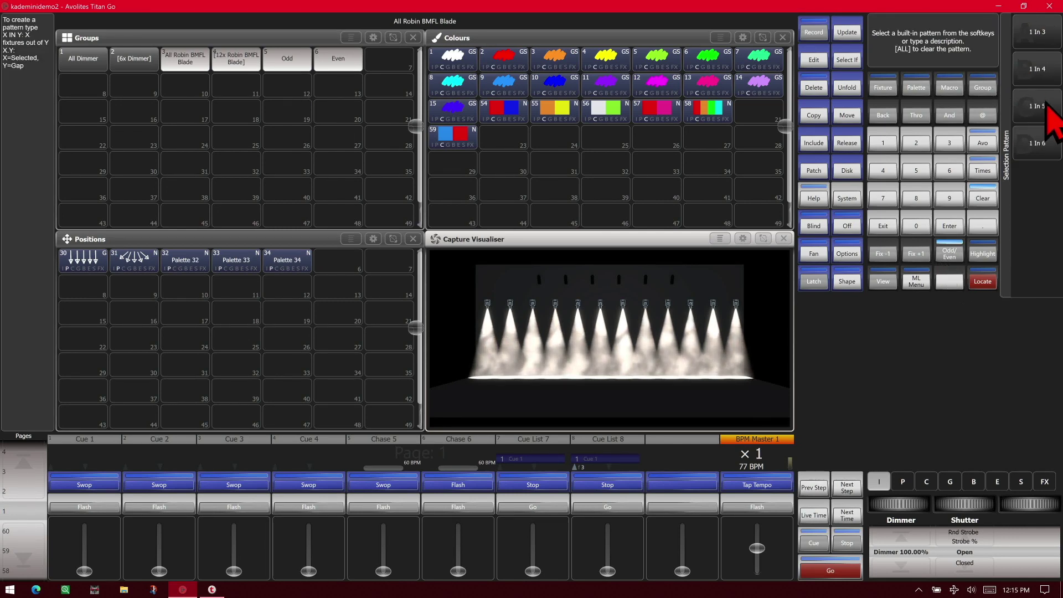
pyautogui.click(1046, 104)
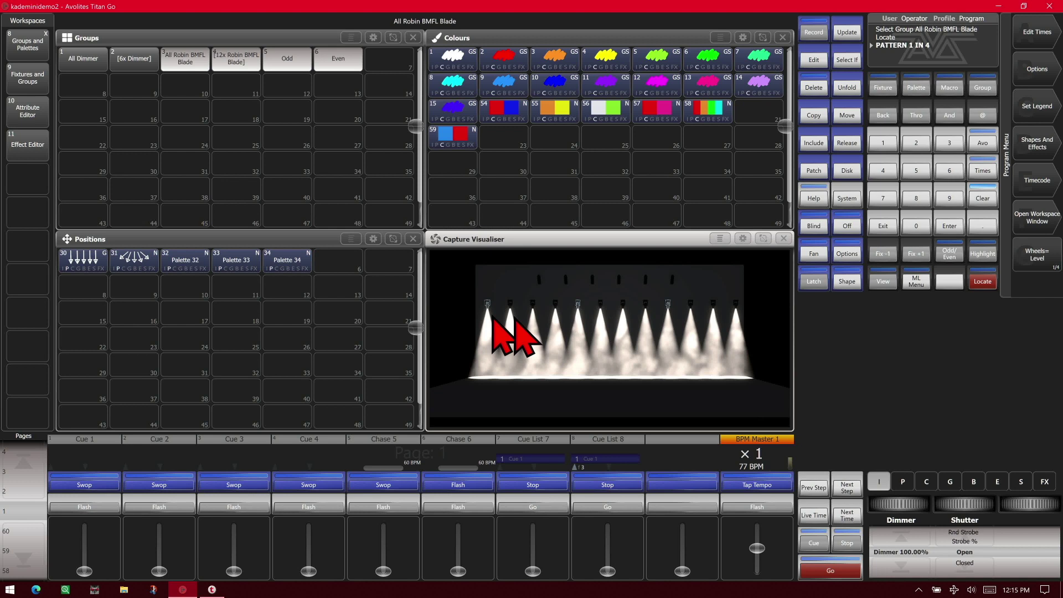
pyautogui.click(505, 59)
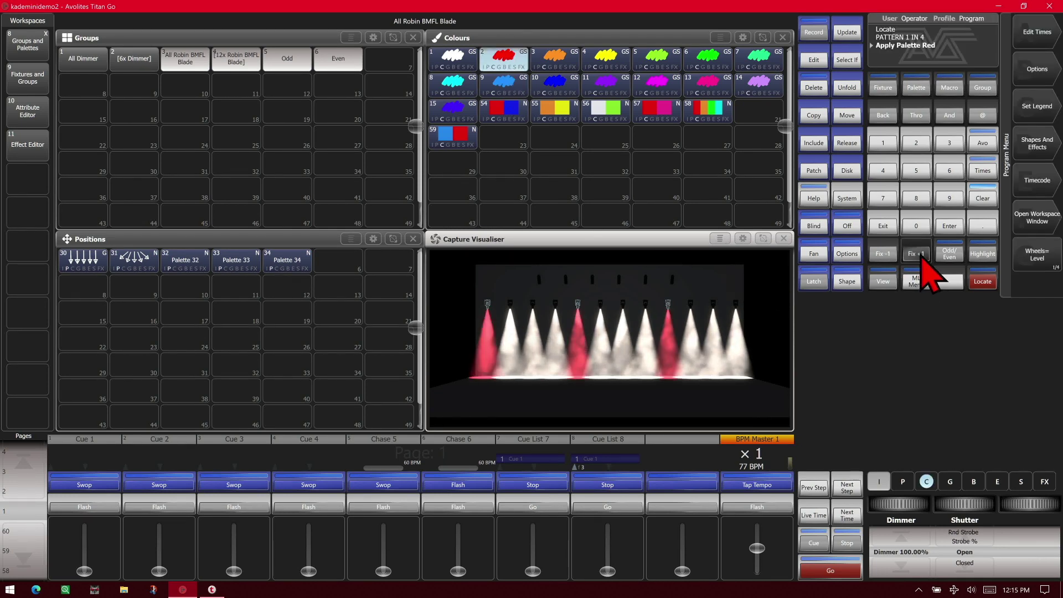
# Step through the remaining 1 In 4 fixtures, colouring them Amber, Green and Cyan in turn, and clear the programmer
pyautogui.click(549, 60)
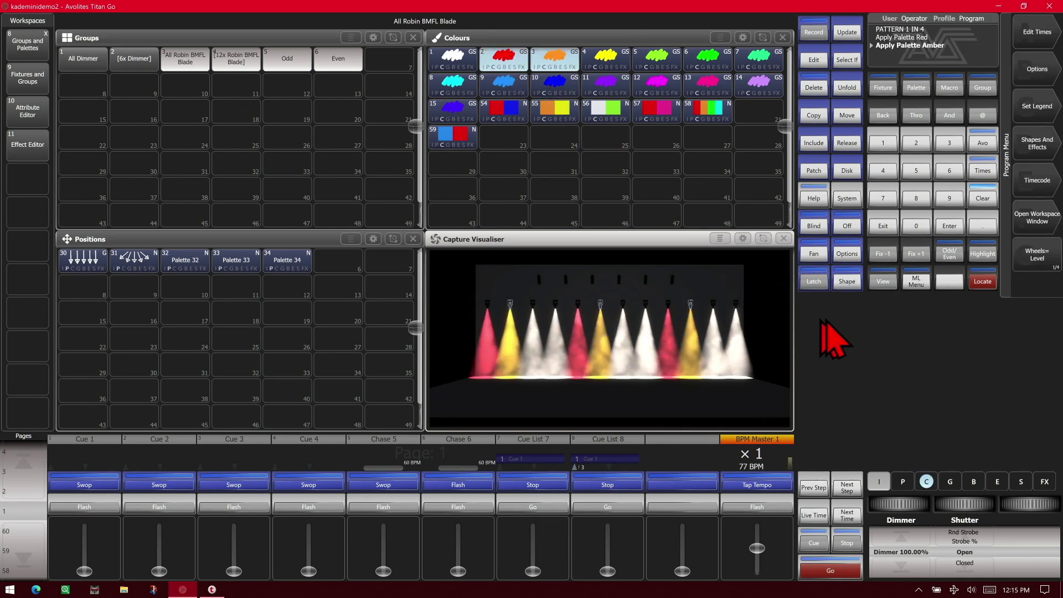
pyautogui.click(707, 62)
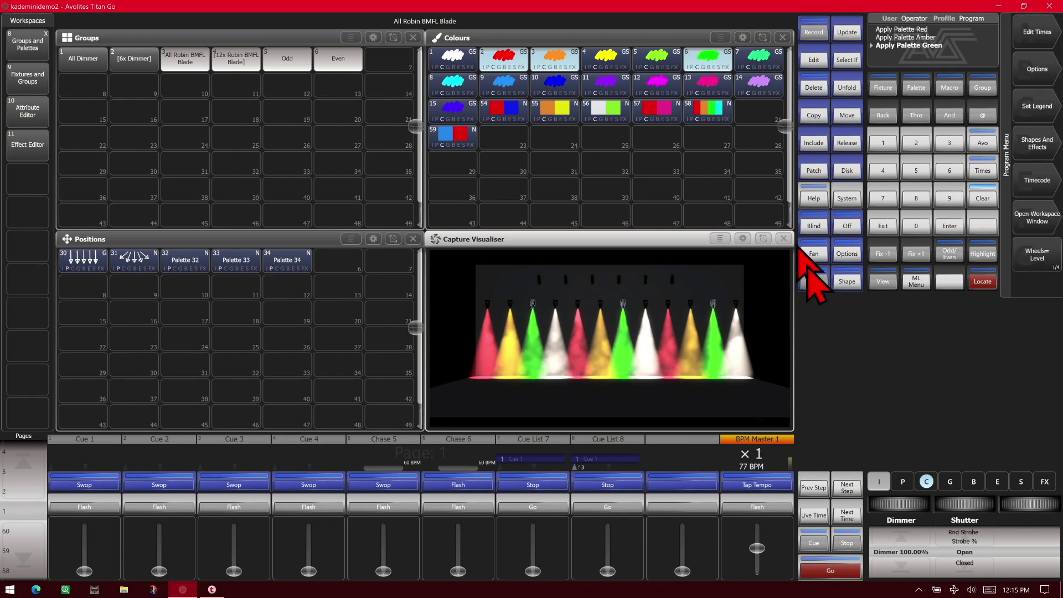
pyautogui.click(450, 88)
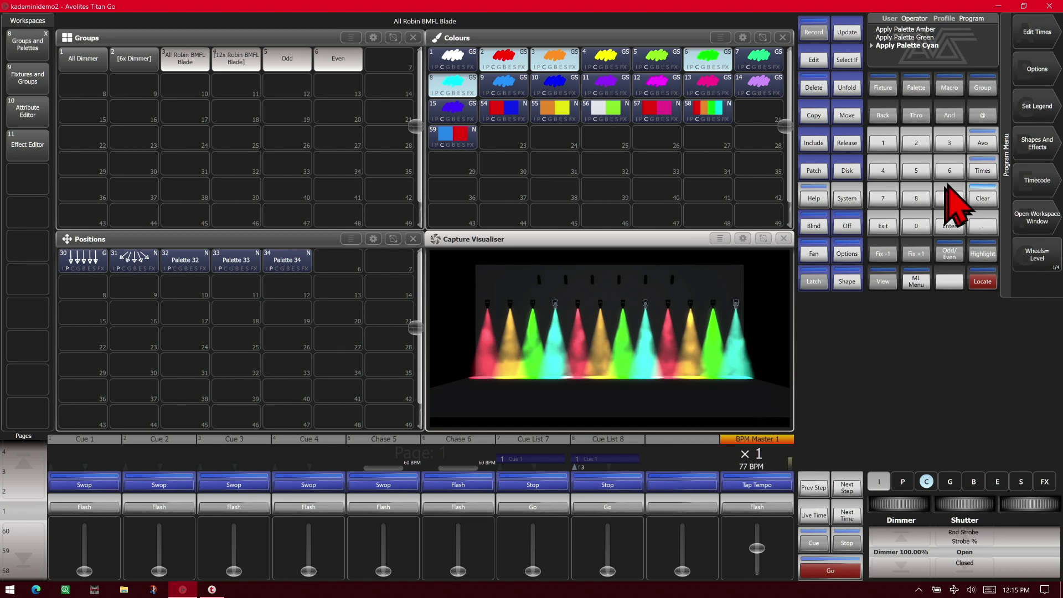
pyautogui.click(980, 195)
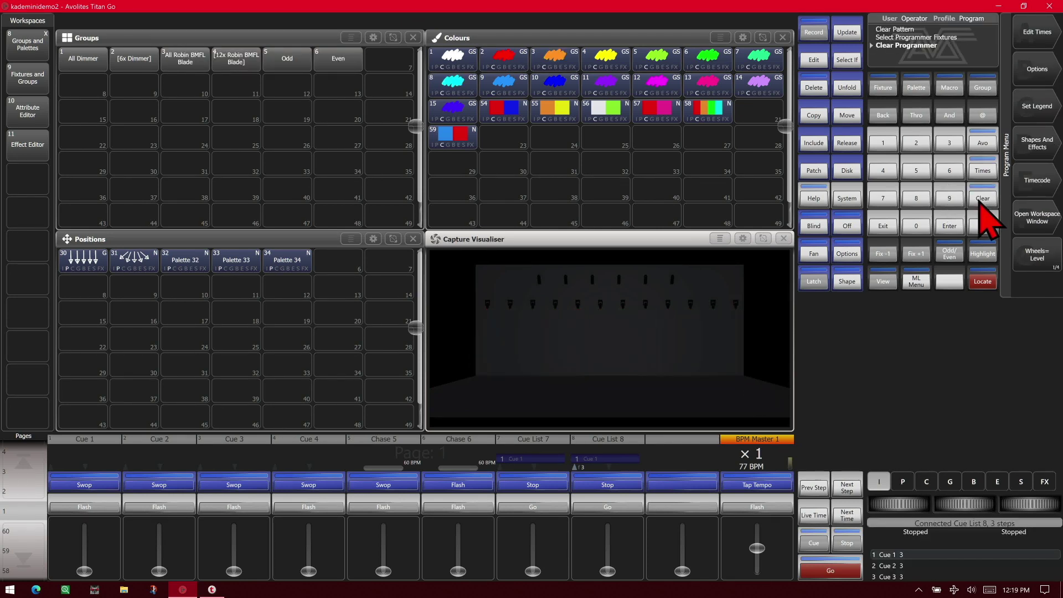
# Locate the All Robin BMFL Blade group and apply the Red palette using a custom 2 In 6 selection pattern
pyautogui.click(186, 62)
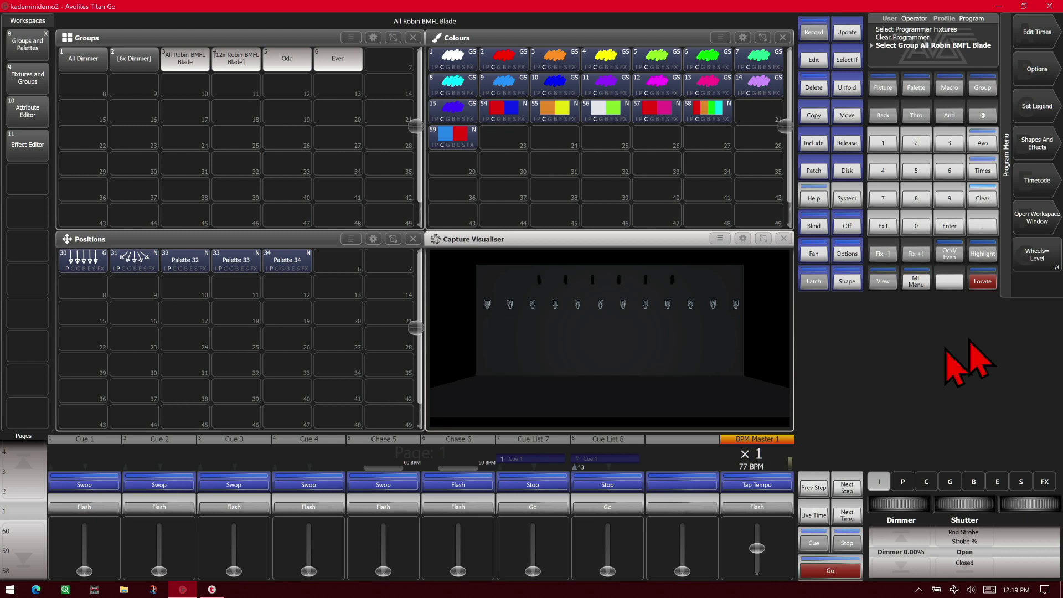
pyautogui.click(983, 282)
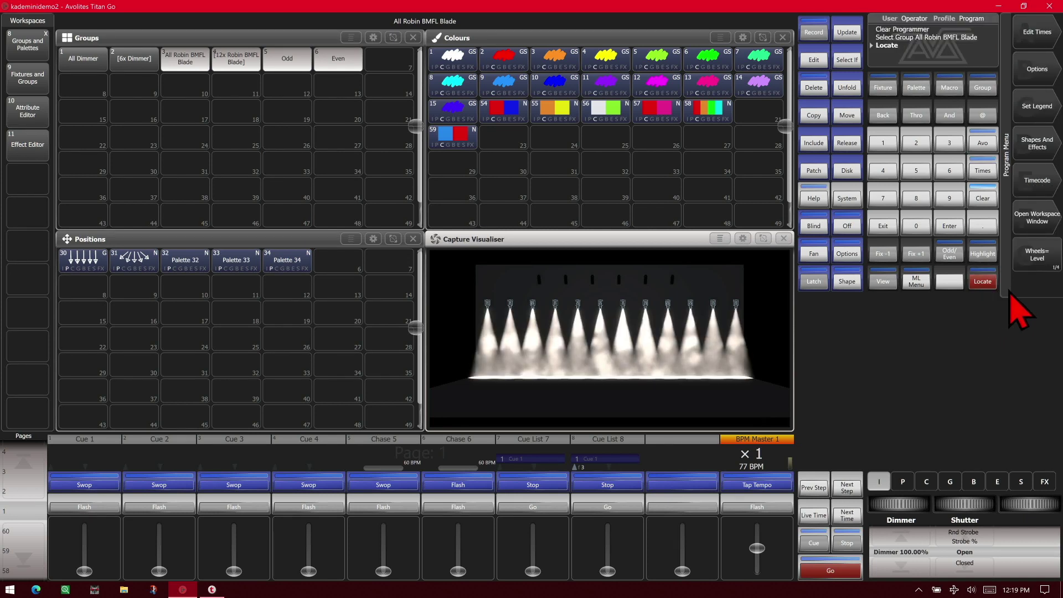
pyautogui.click(953, 256)
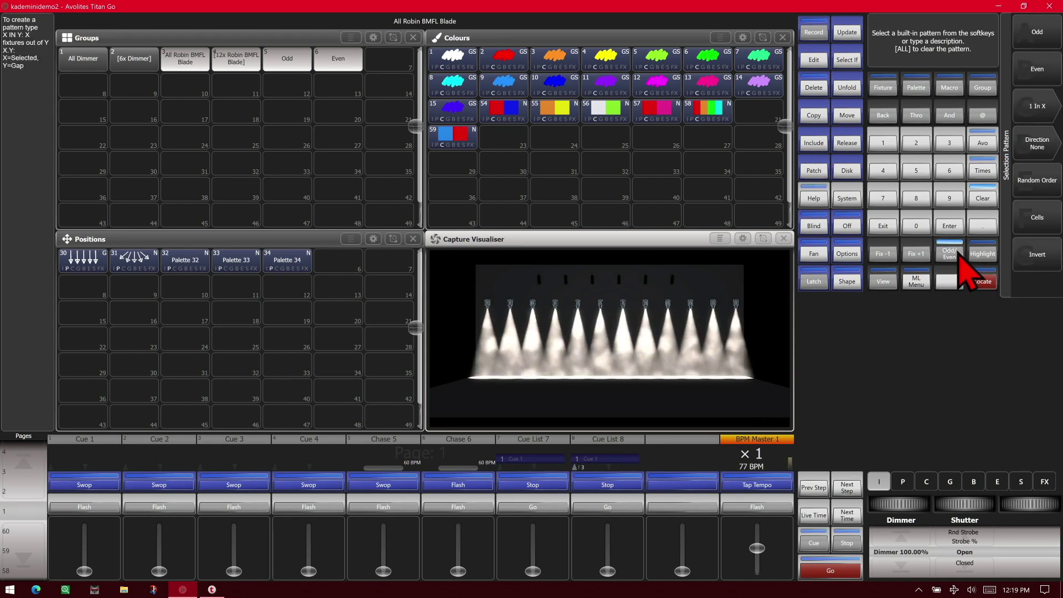
pyautogui.click(916, 161)
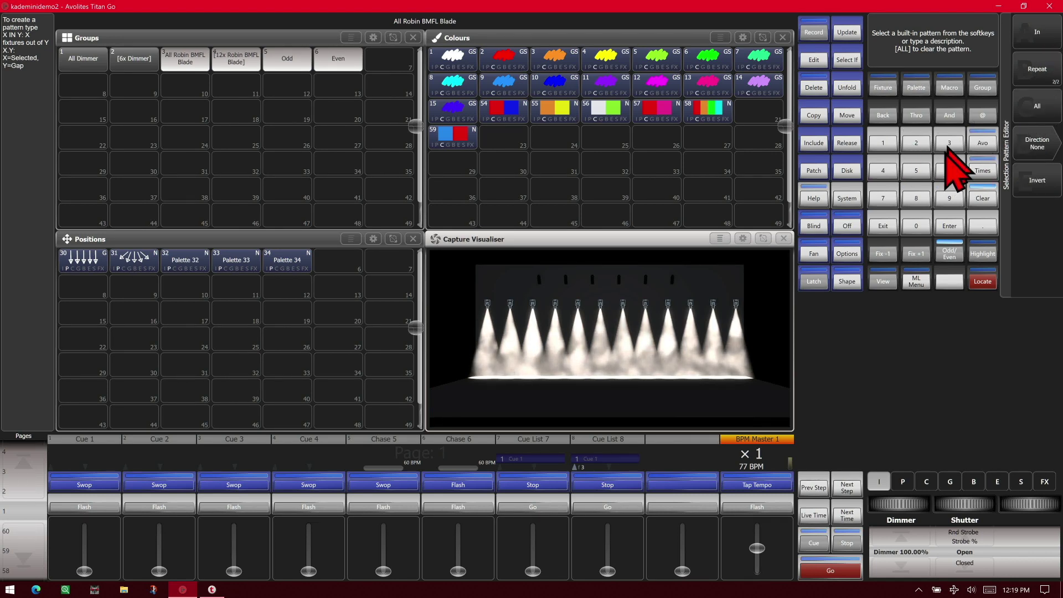
pyautogui.click(948, 228)
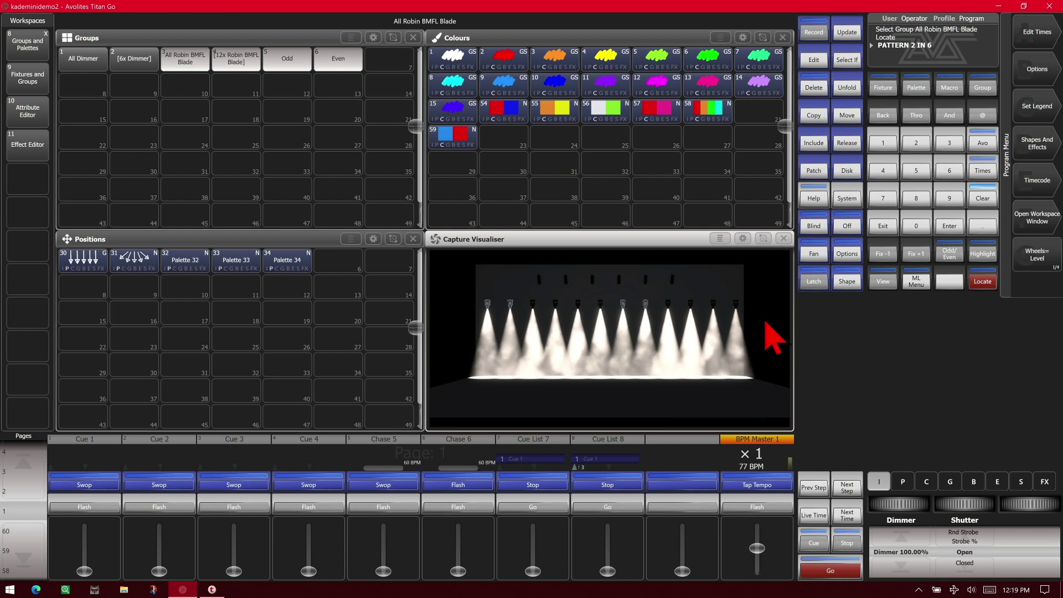
pyautogui.click(505, 60)
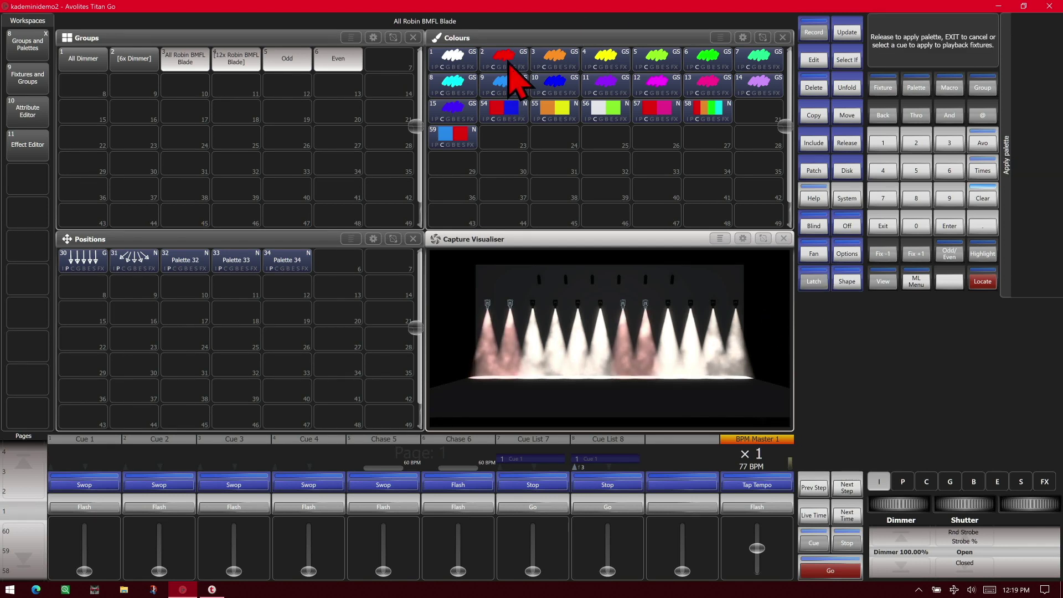
# Advance the 2 In 6 pattern through the remaining pairs, colouring the next pairs Cyan and the last pairs Green
pyautogui.click(920, 252)
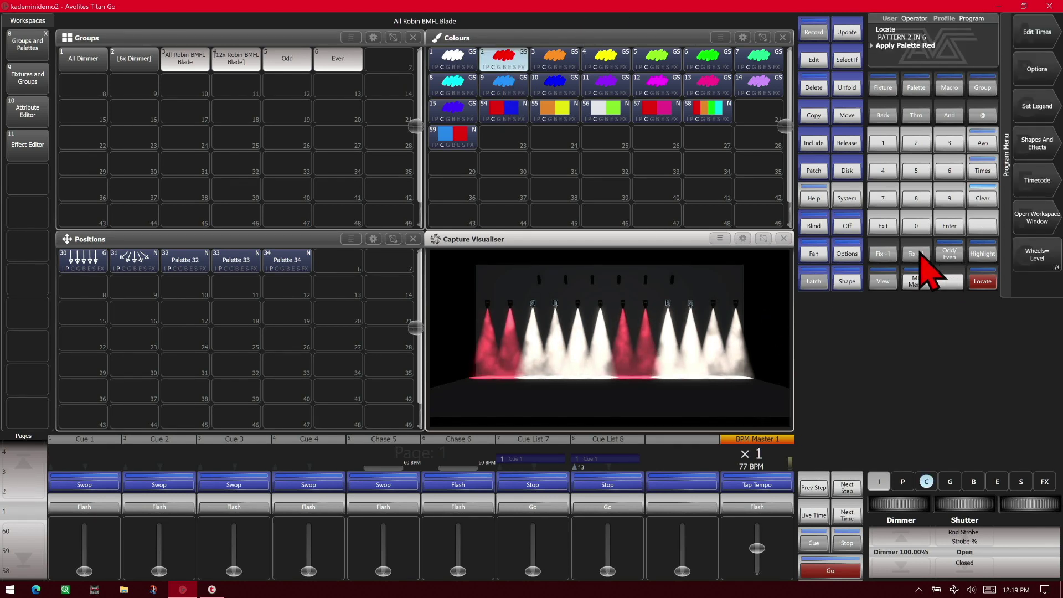
pyautogui.click(450, 84)
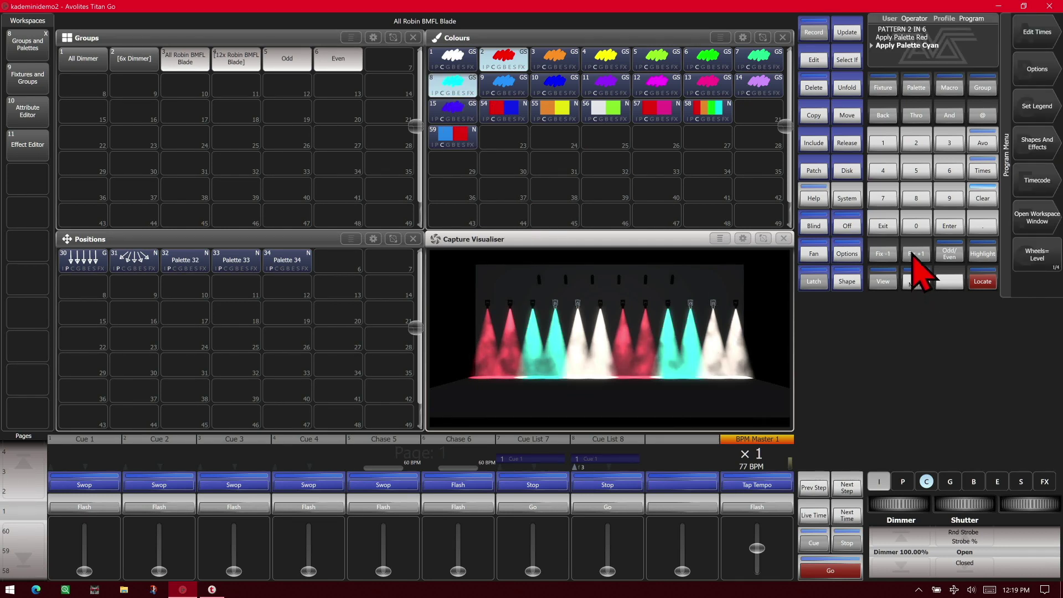
pyautogui.click(717, 66)
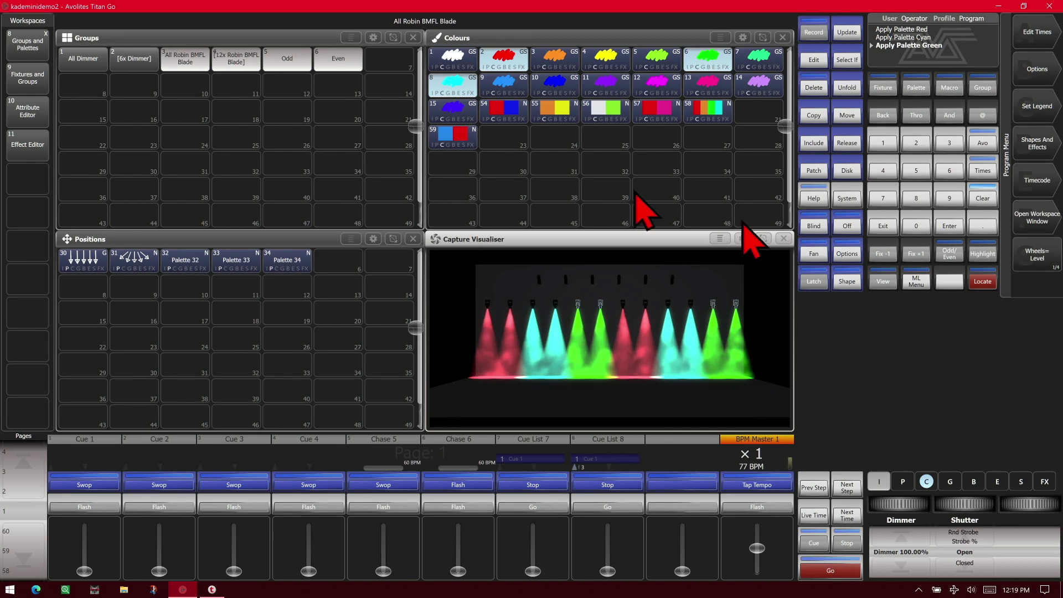
# Record the three-colour look as a palette in the empty Colours slot beside palette 59 and clear the programmer
pyautogui.click(505, 136)
pyautogui.click(505, 136)
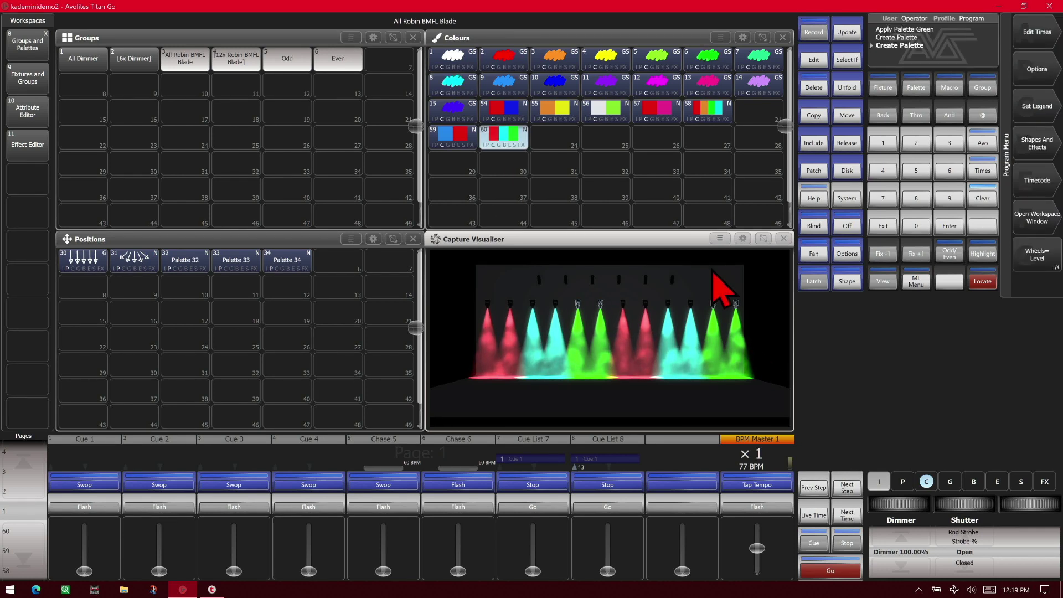
pyautogui.click(983, 198)
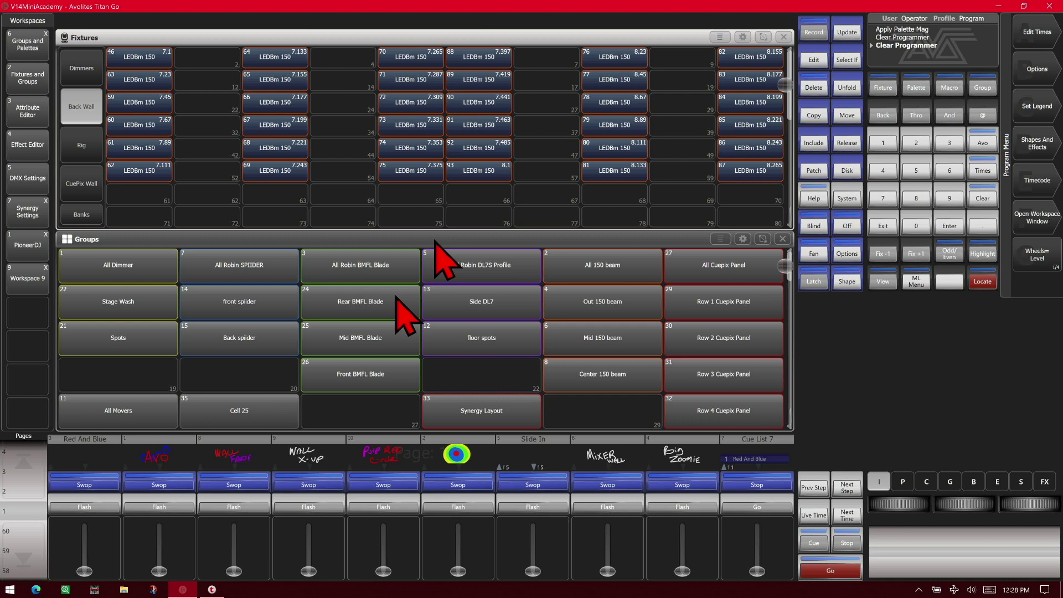
# Select the All 150 beam group and set its selection pattern direction to the column-by-column left arrow
pyautogui.click(598, 284)
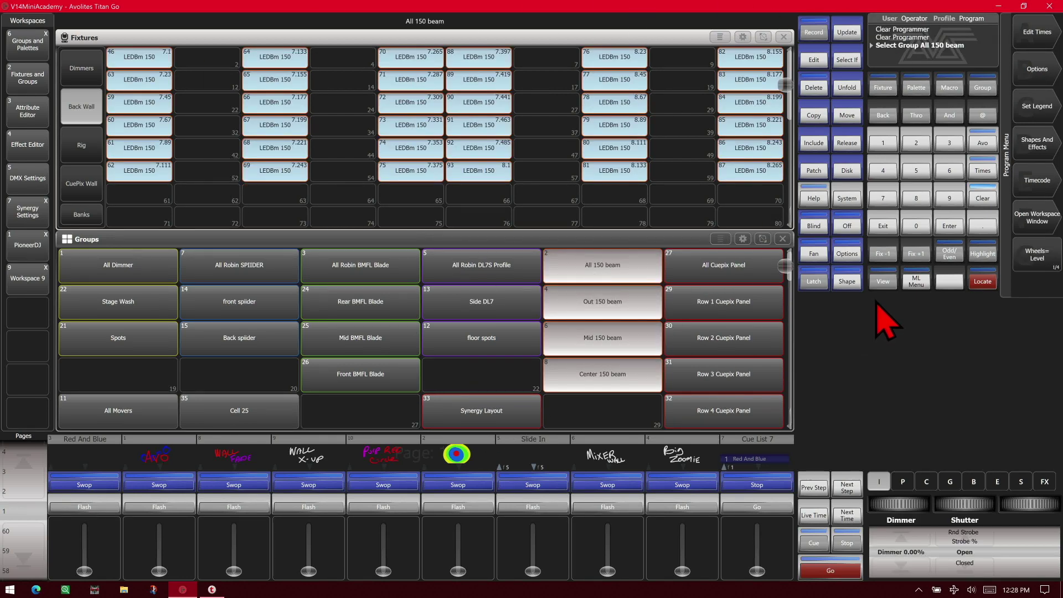
pyautogui.click(948, 253)
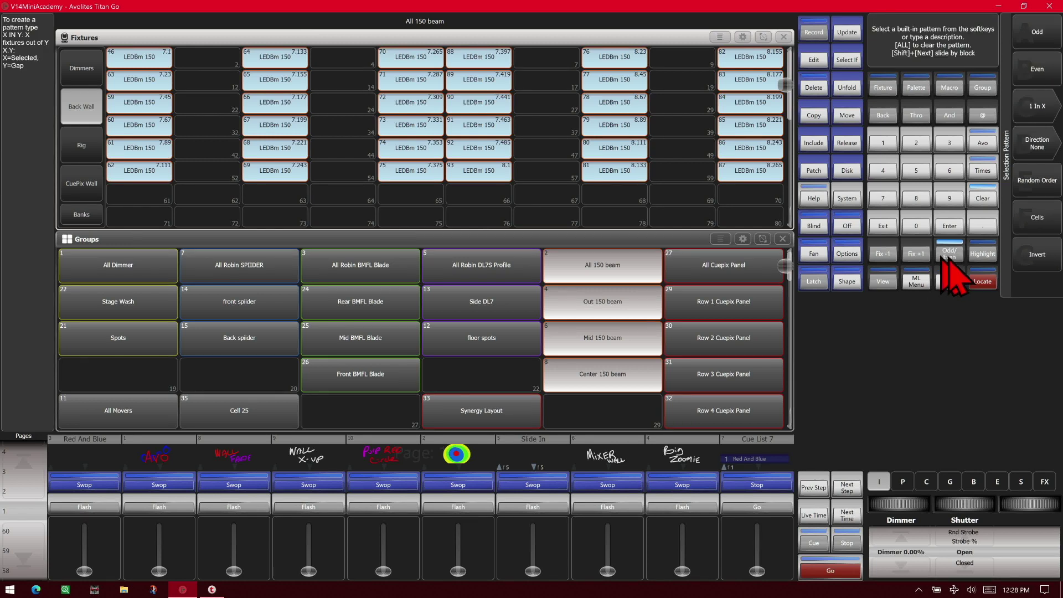
pyautogui.click(1050, 148)
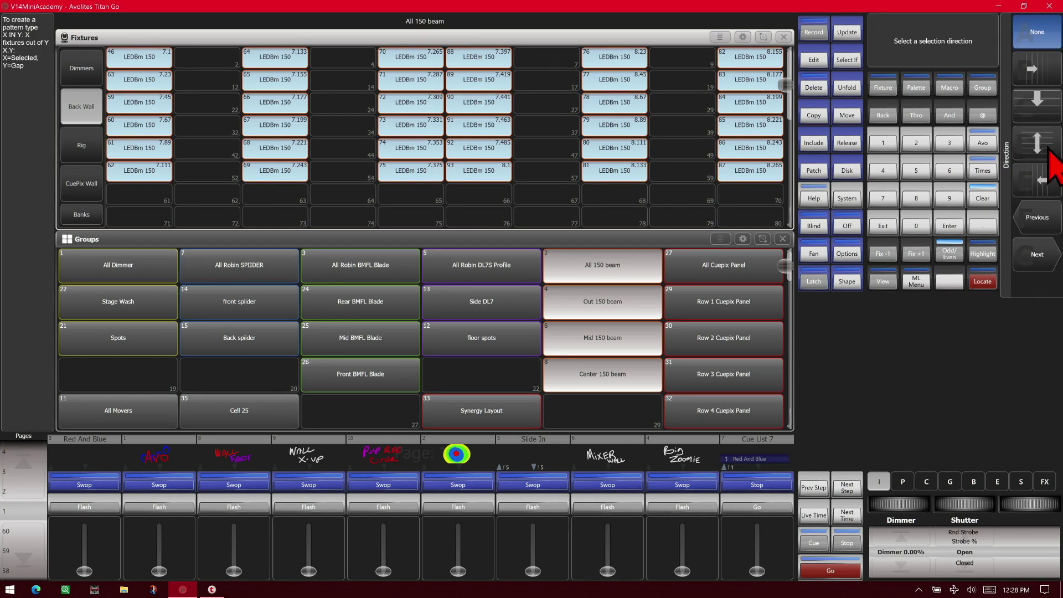
pyautogui.click(1049, 191)
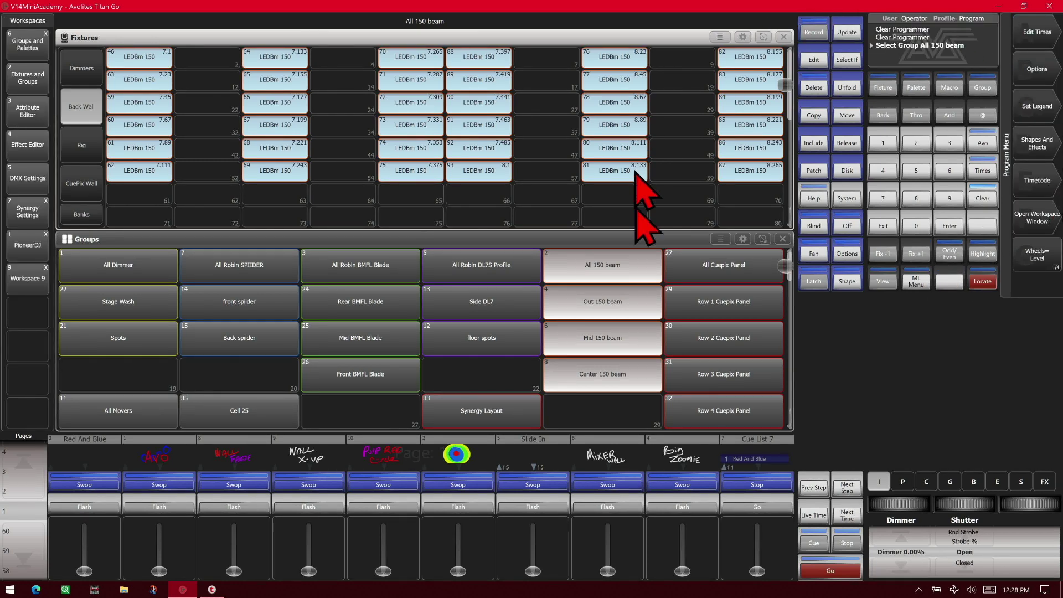
# Step through the 150 beam fixtures column by column, from the rightmost column to the leftmost
pyautogui.click(919, 253)
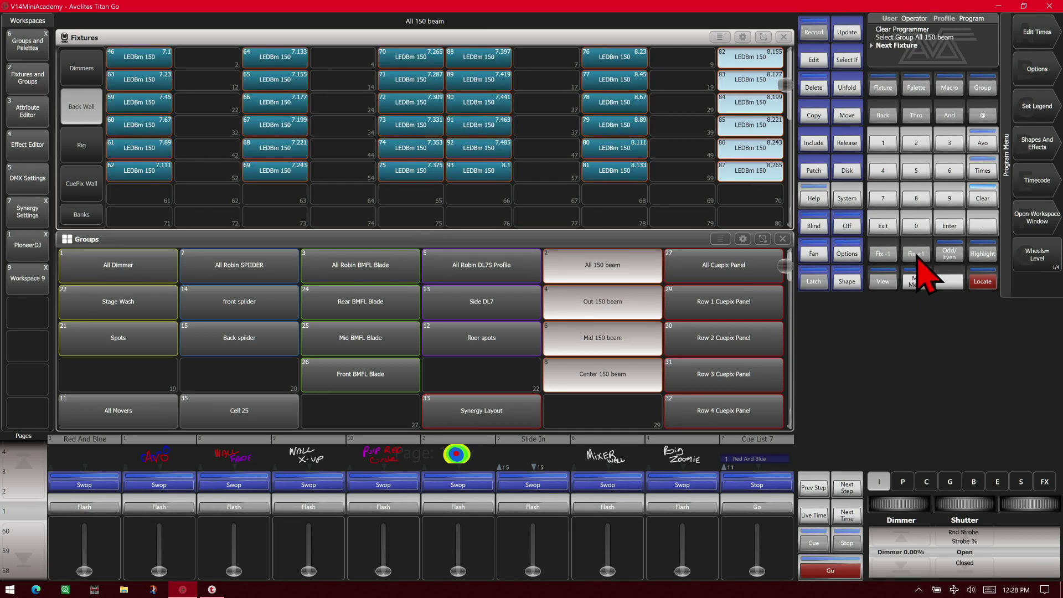
pyautogui.click(919, 256)
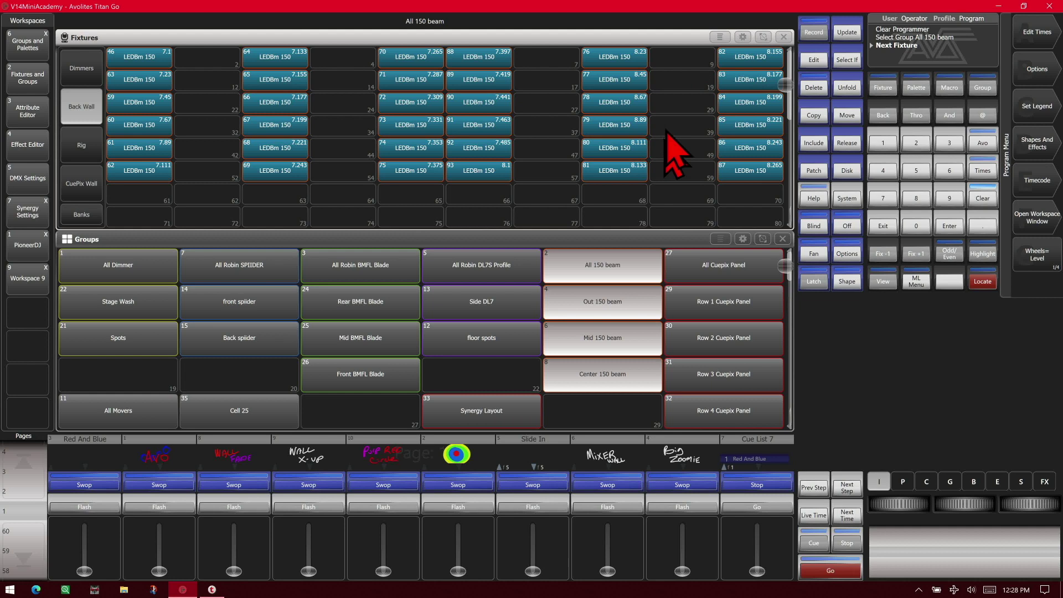
pyautogui.click(912, 256)
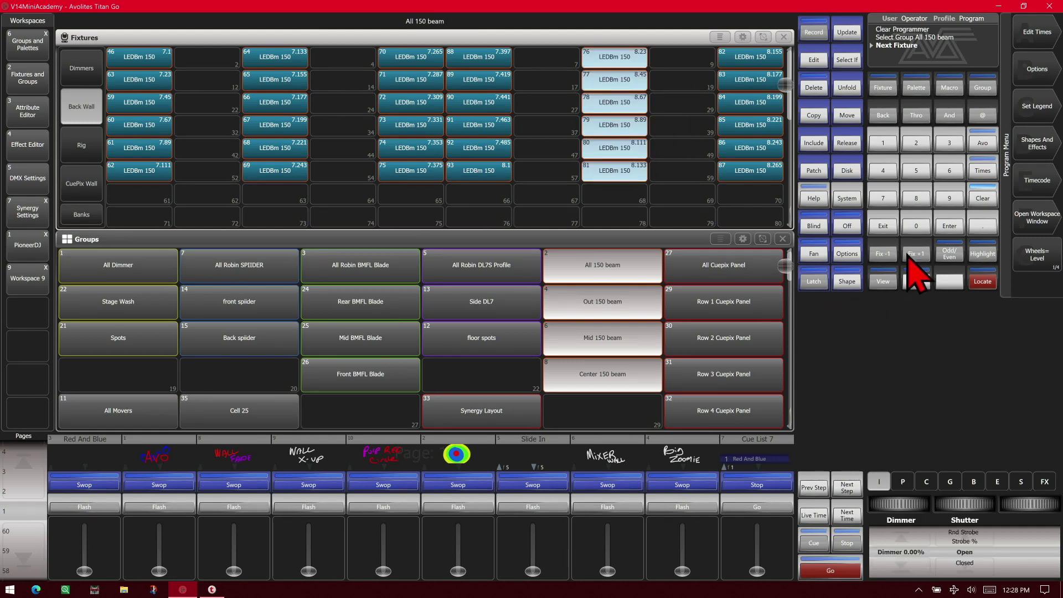
pyautogui.click(912, 256)
pyautogui.click(913, 256)
pyautogui.click(912, 256)
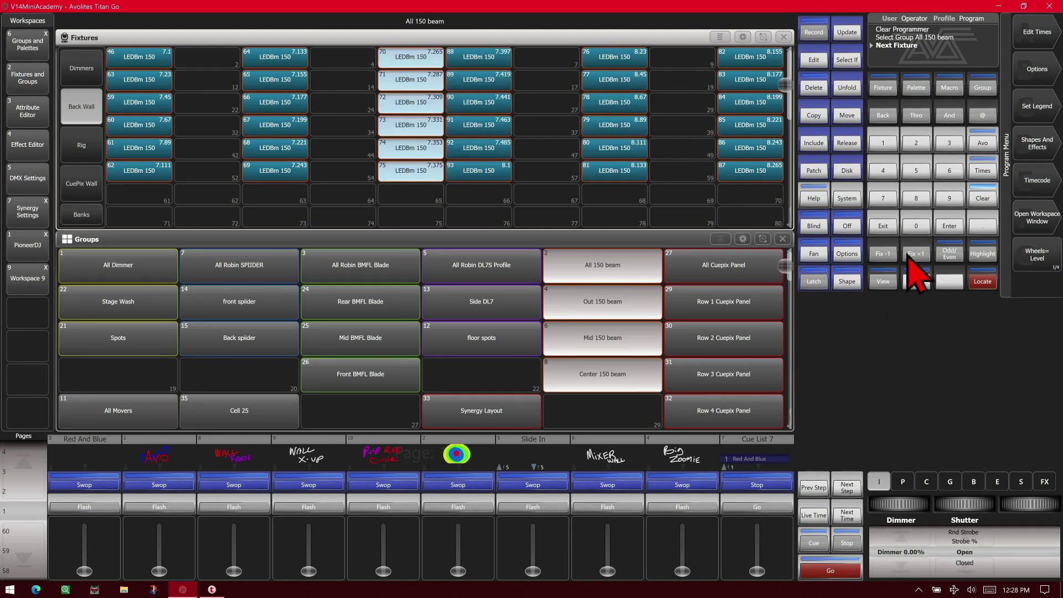
pyautogui.click(912, 256)
pyautogui.click(913, 255)
pyautogui.click(913, 256)
pyautogui.click(913, 255)
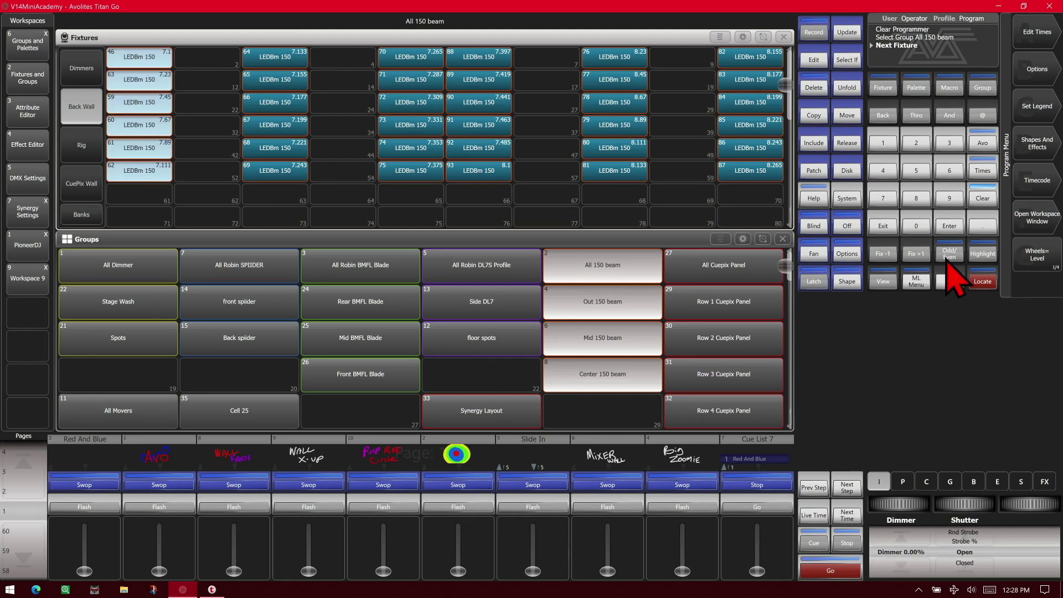
# Clear the stepped pattern and set the selection direction of the 150 beam fixtures to the downward arrow
pyautogui.click(947, 258)
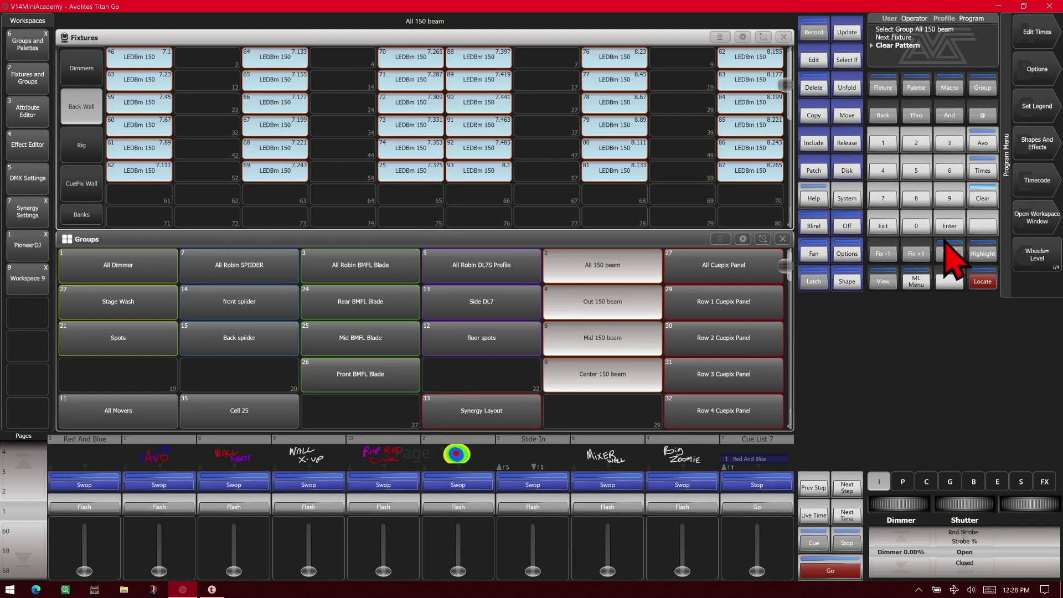
pyautogui.click(949, 255)
pyautogui.click(1047, 132)
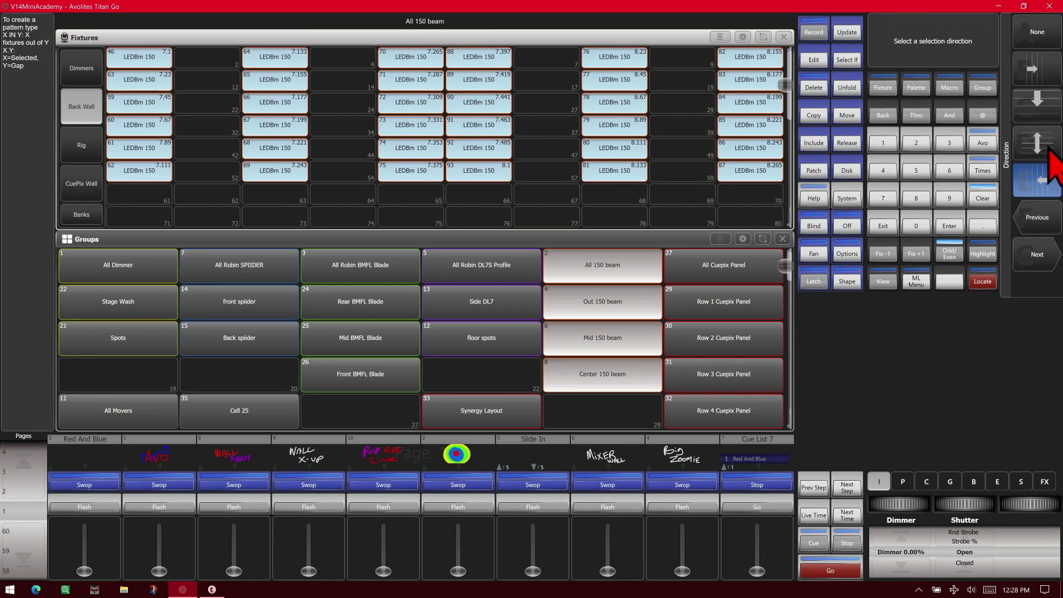
pyautogui.click(1054, 108)
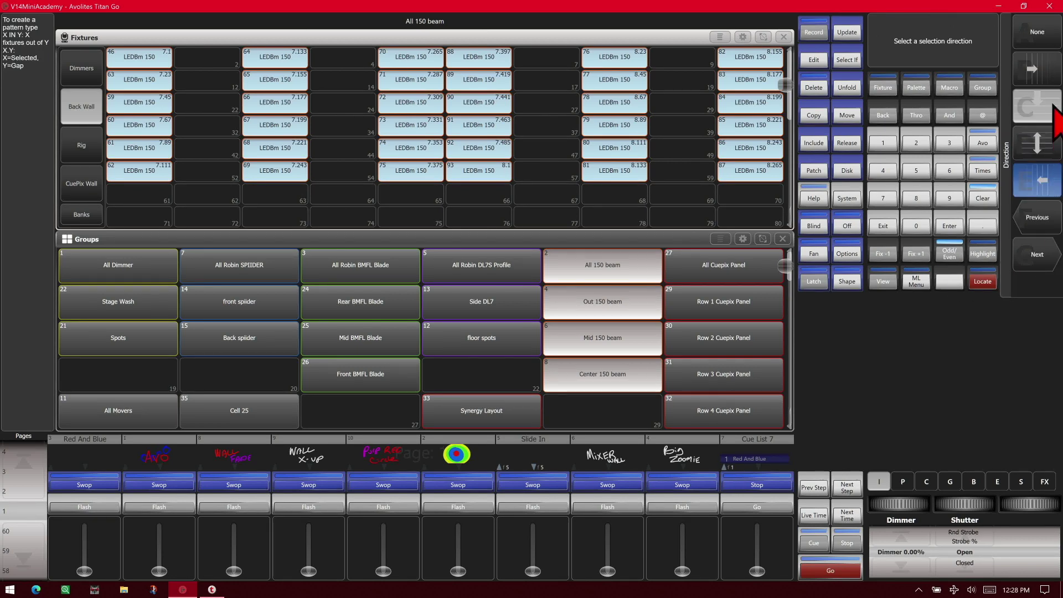
# Step repeatedly through the 150 beam fixtures row by row from top to bottom
pyautogui.click(913, 255)
pyautogui.click(915, 254)
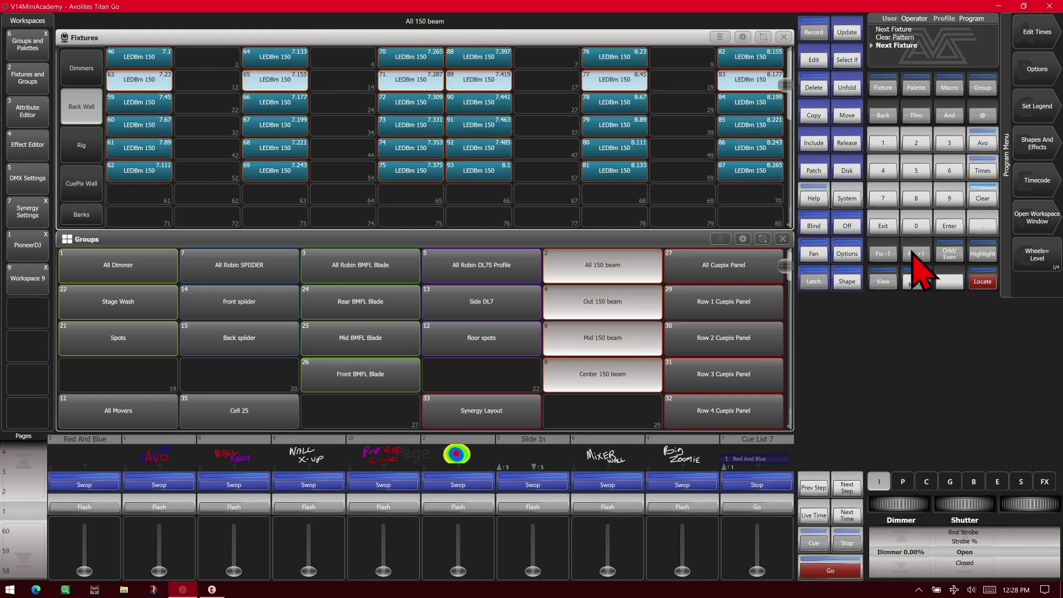
pyautogui.click(915, 253)
pyautogui.click(915, 254)
pyautogui.click(914, 253)
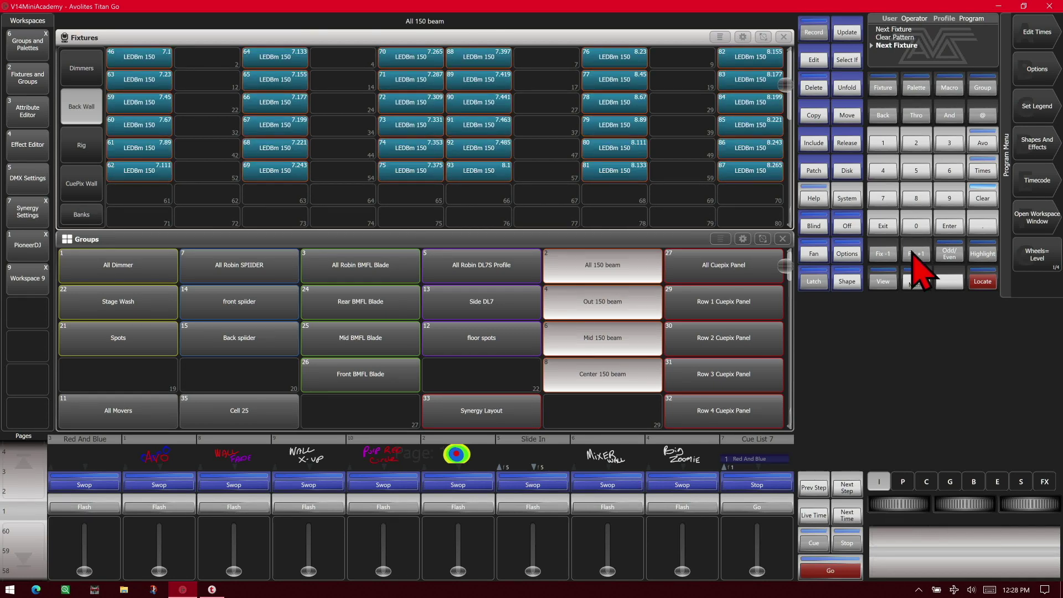
pyautogui.click(915, 253)
pyautogui.click(914, 254)
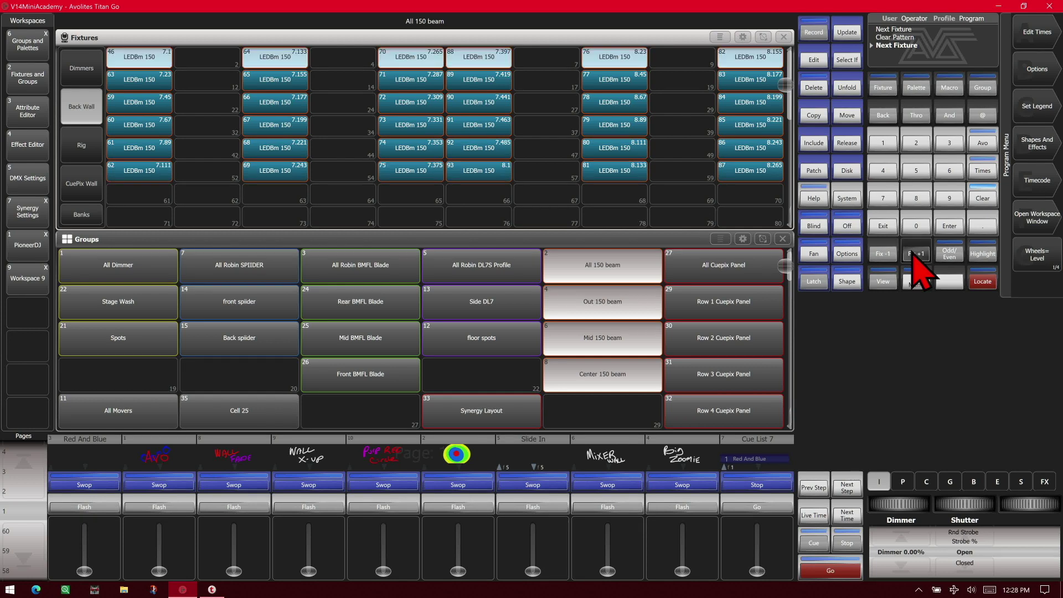
pyautogui.click(914, 253)
pyautogui.click(915, 253)
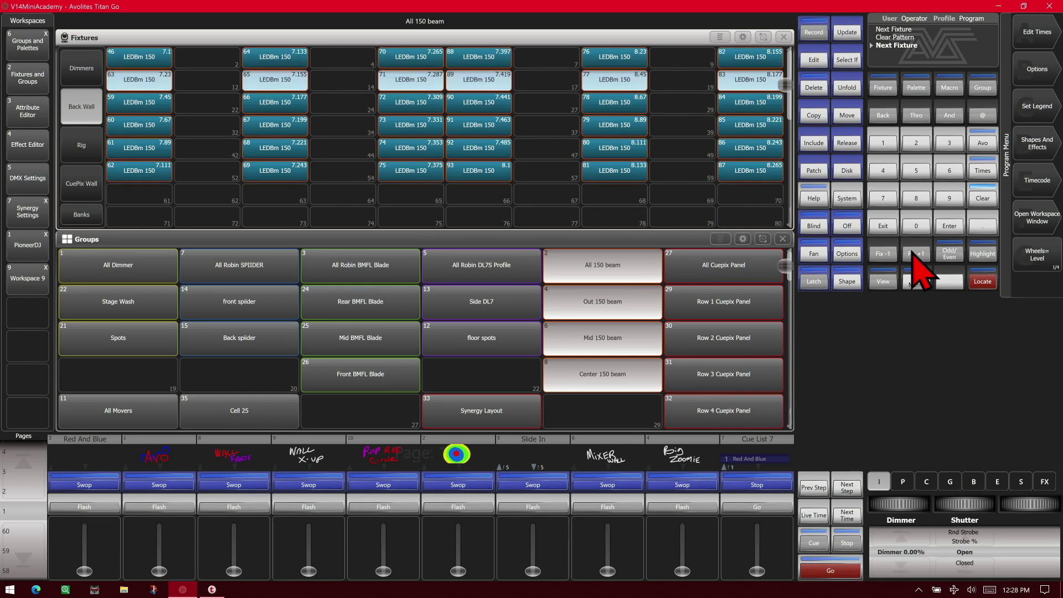
pyautogui.click(915, 253)
pyautogui.click(914, 254)
pyautogui.click(915, 253)
pyautogui.click(915, 254)
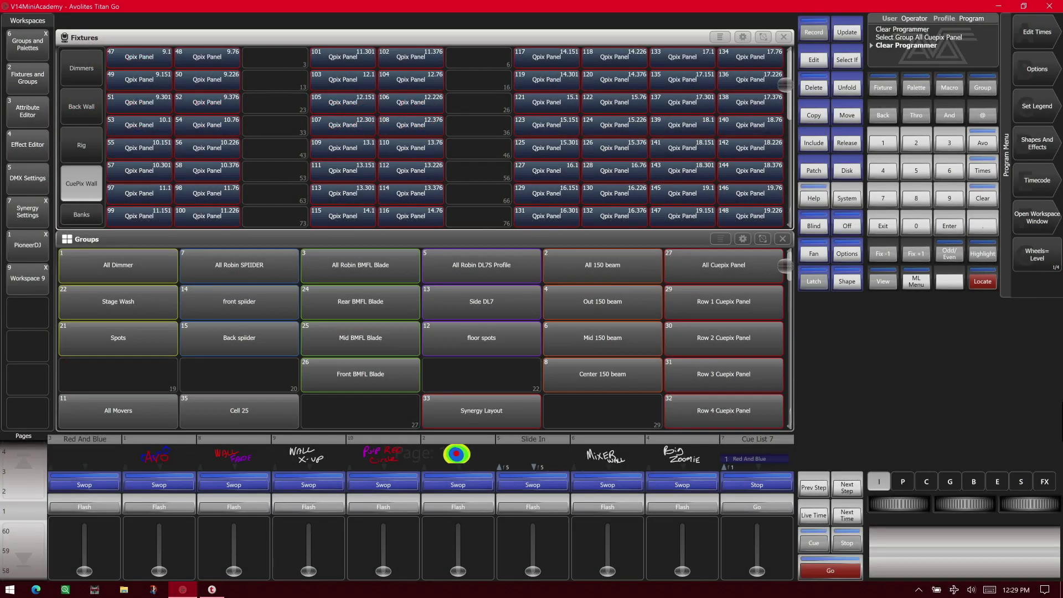
# Select all cells of the All Cuepix Panel group and locate them in Workspace 9 with the visualiser
pyautogui.click(728, 277)
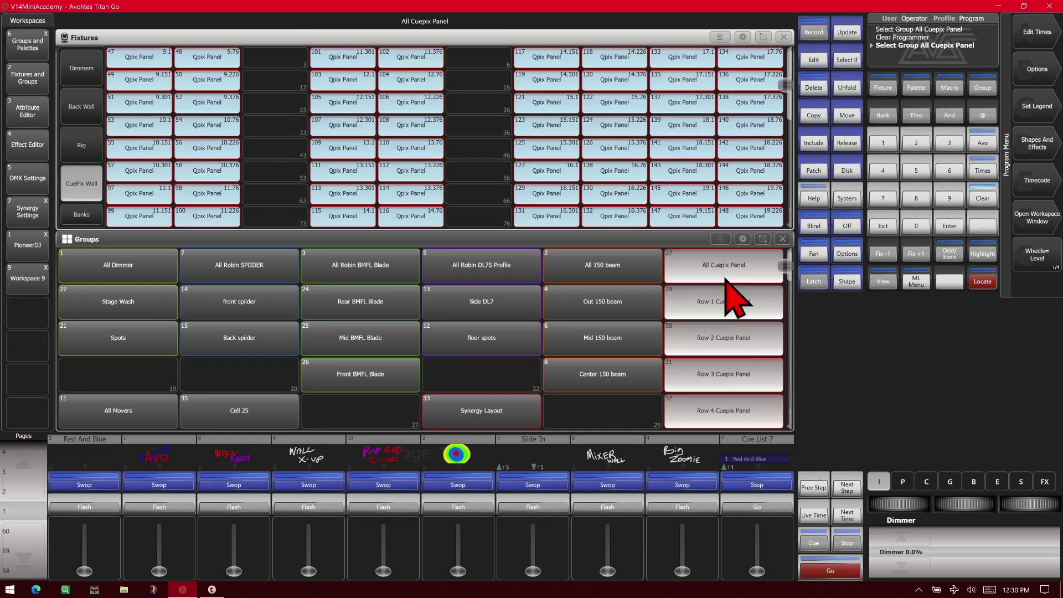
pyautogui.click(951, 255)
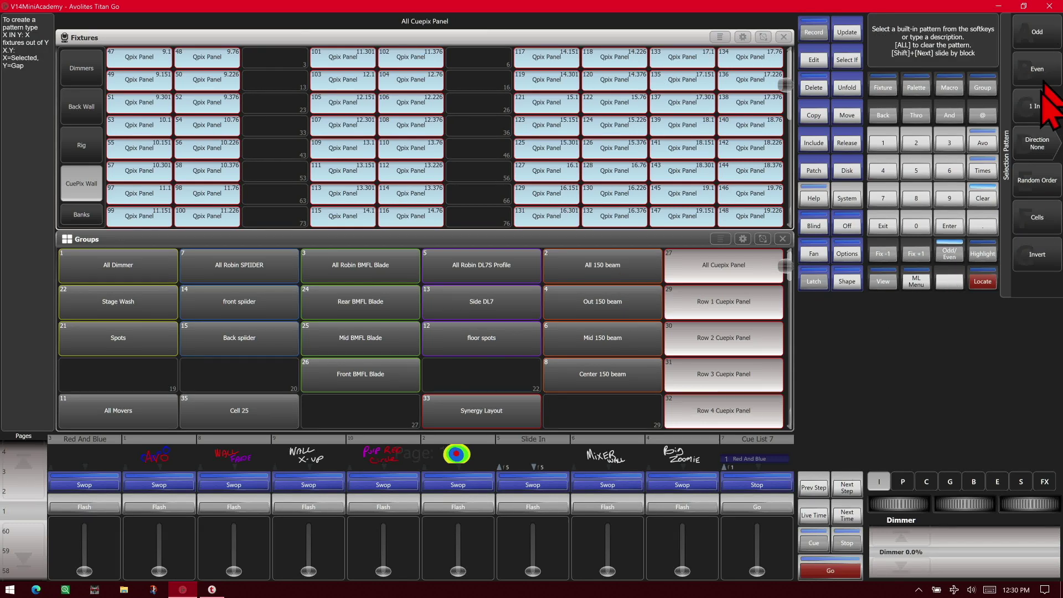
pyautogui.click(1051, 224)
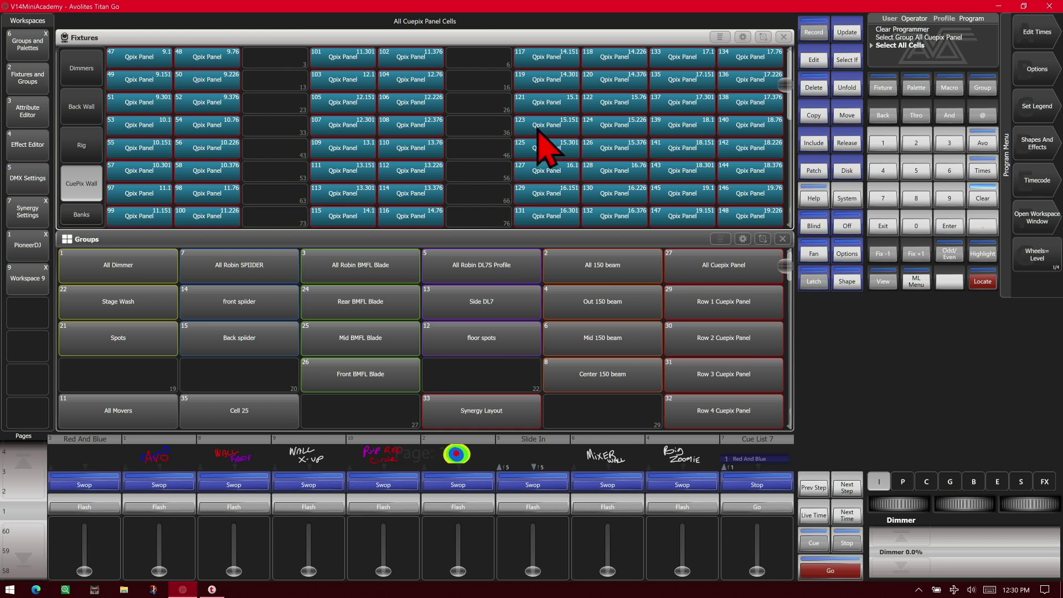
pyautogui.click(26, 276)
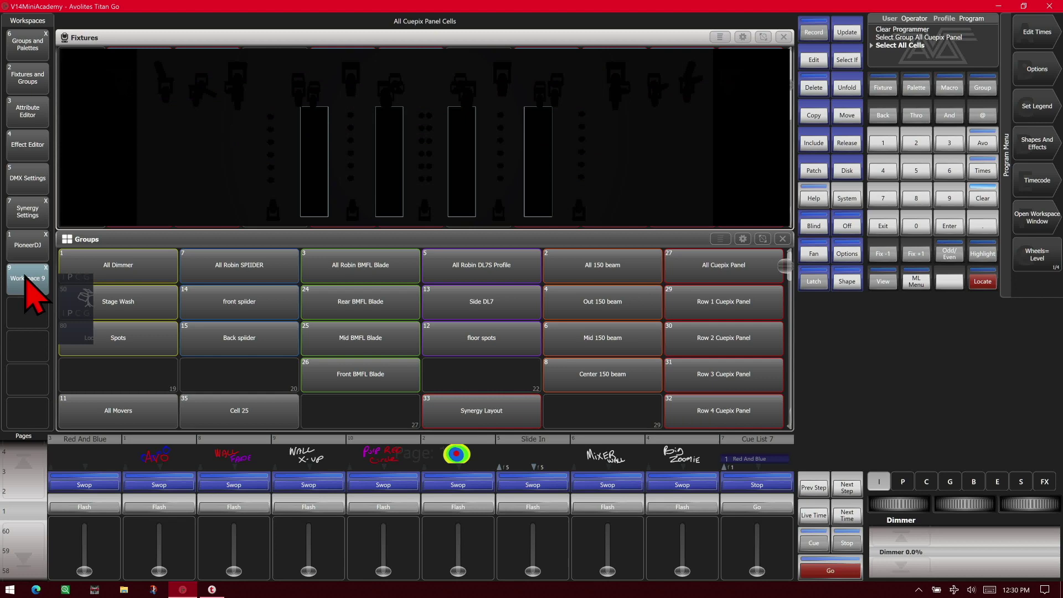
pyautogui.click(992, 288)
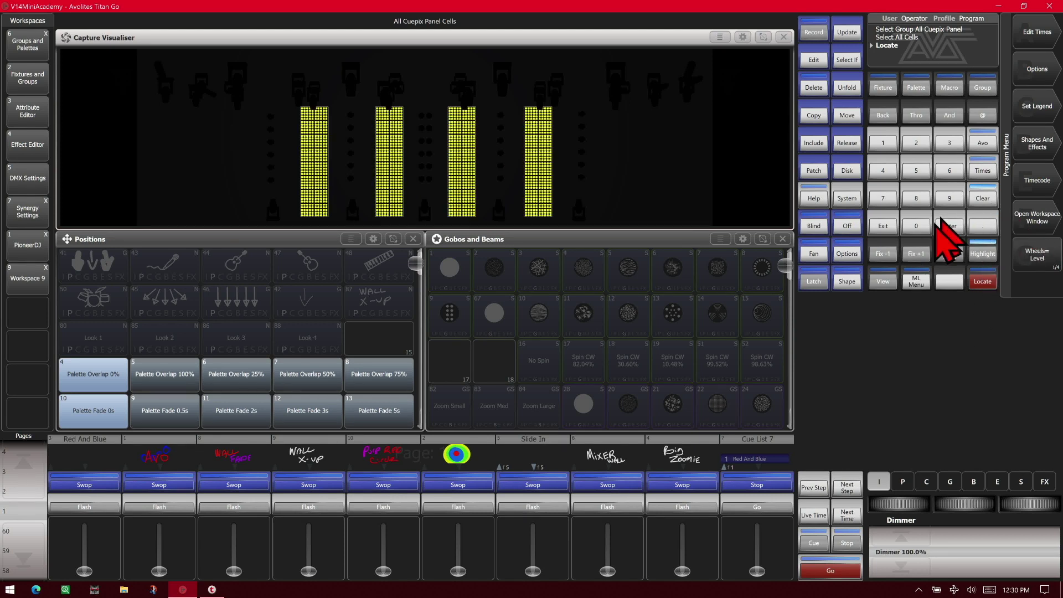
# Step through the individual Cuepix Panel cells one by one, starting from the first panel's cells
pyautogui.click(918, 254)
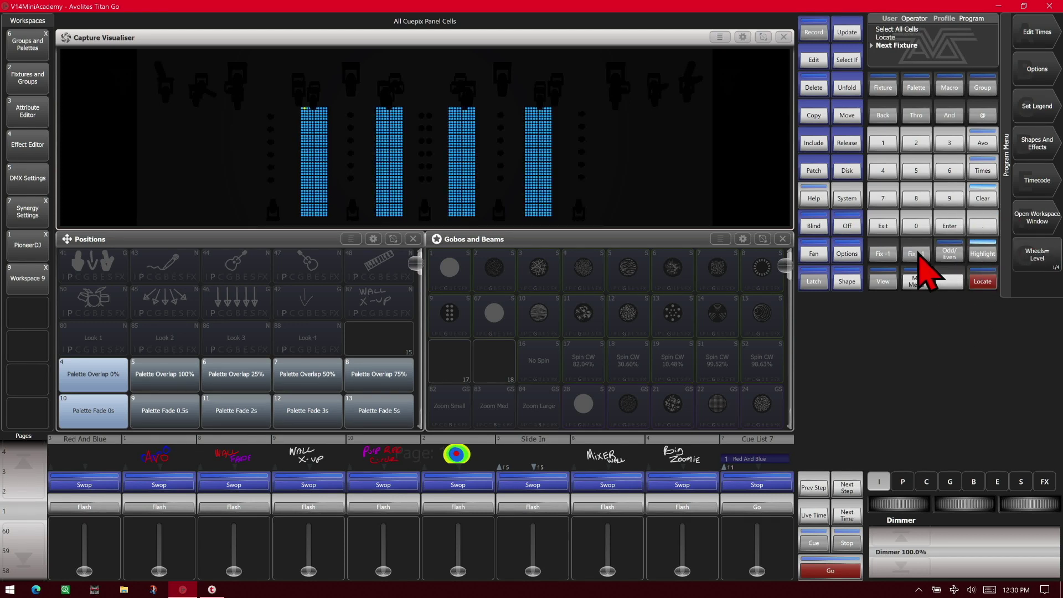
pyautogui.click(918, 253)
pyautogui.click(918, 253)
pyautogui.click(918, 253)
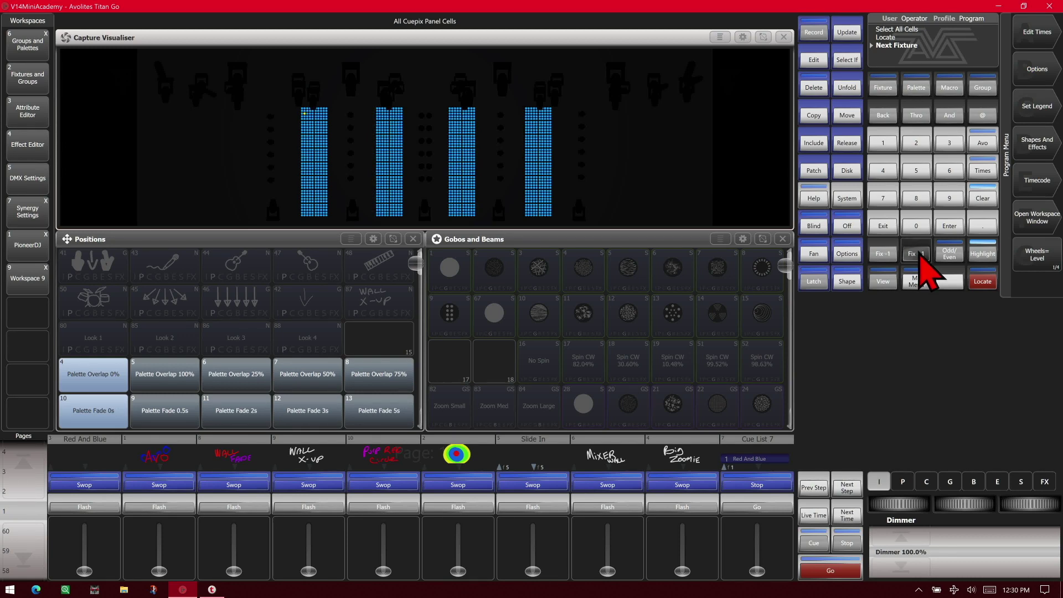
pyautogui.click(918, 253)
pyautogui.click(918, 253)
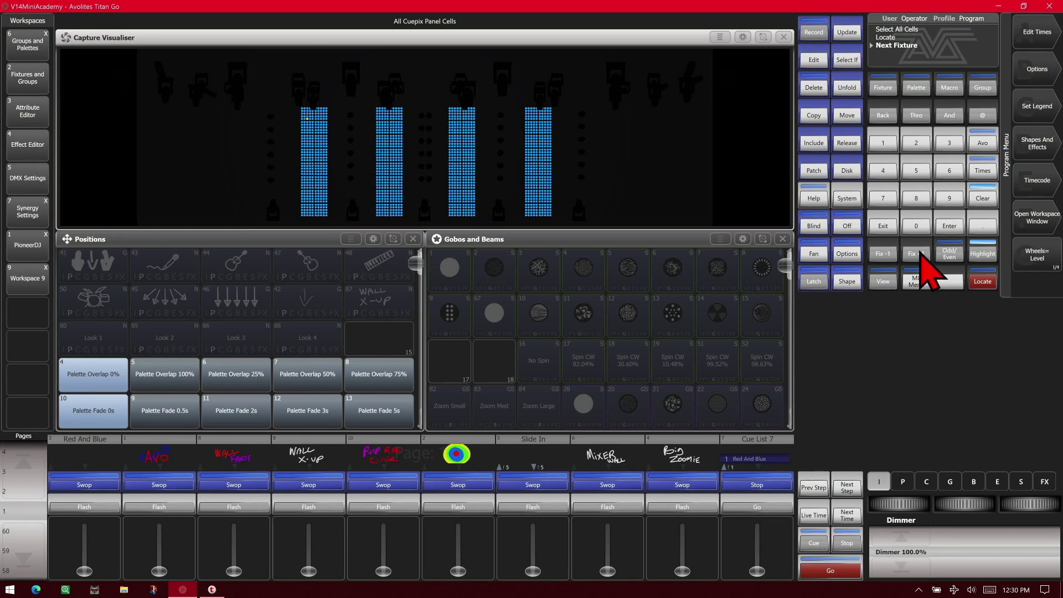
pyautogui.click(918, 253)
pyautogui.click(919, 253)
pyautogui.click(919, 253)
pyautogui.click(960, 258)
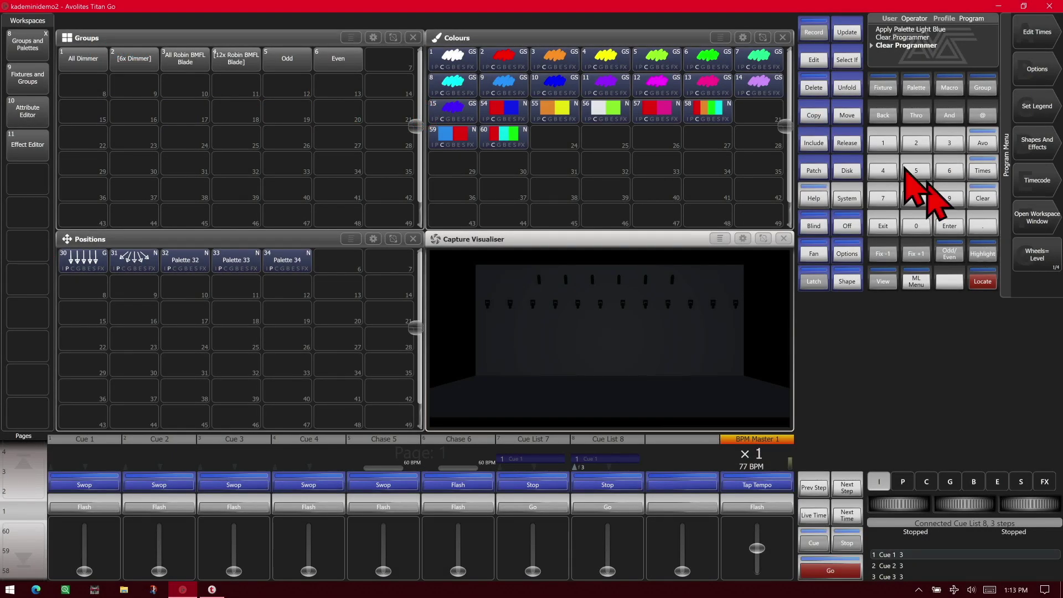
# Locate the All Robin BMFL Blade group and step through its fixtures one at a time in their normal order
pyautogui.click(191, 61)
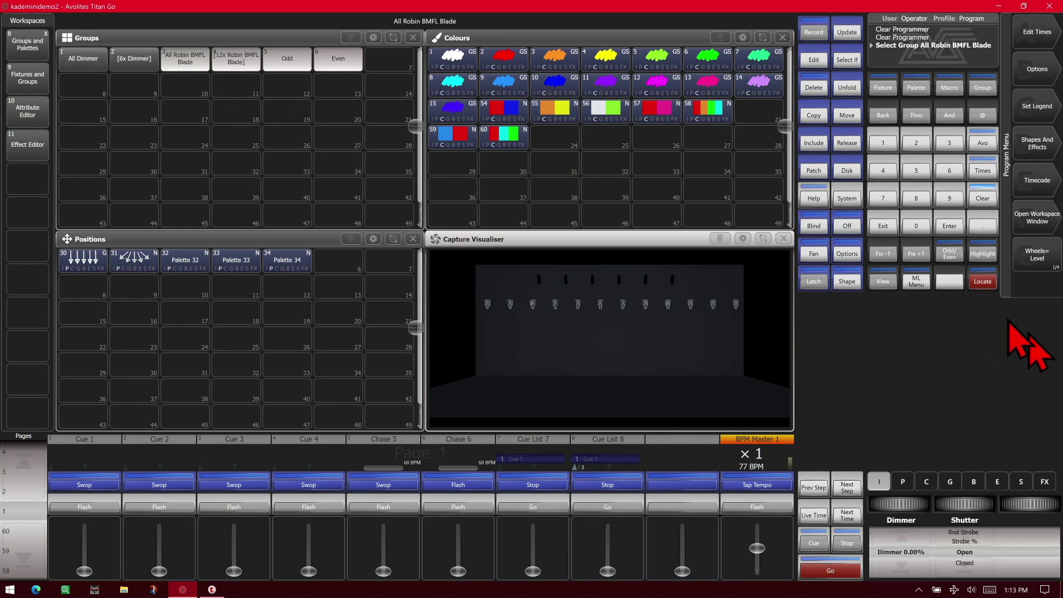
pyautogui.click(983, 281)
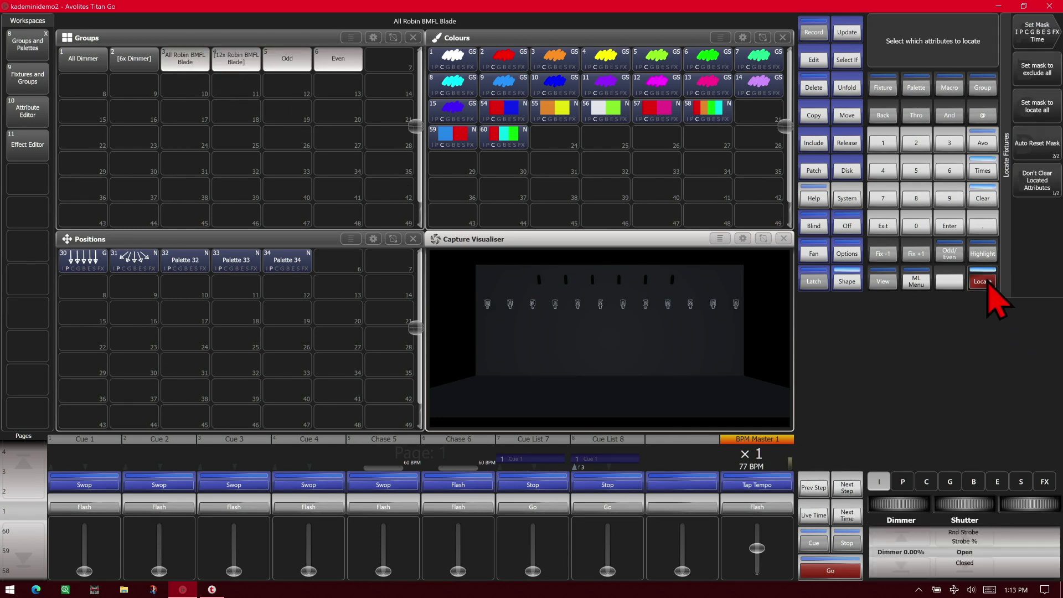
pyautogui.click(916, 254)
pyautogui.click(917, 254)
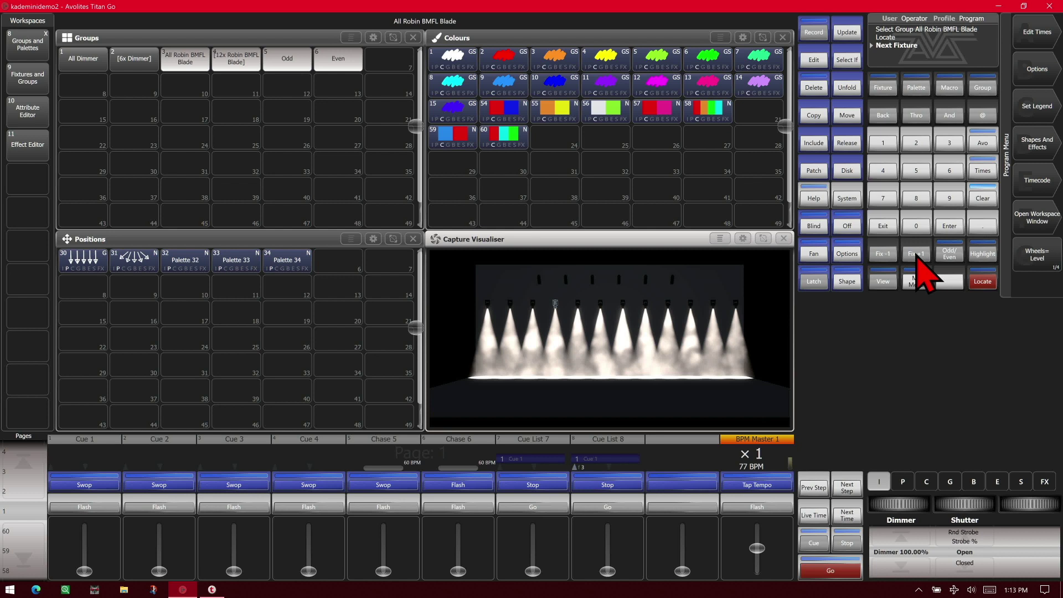
pyautogui.click(917, 254)
pyautogui.click(916, 254)
pyautogui.click(916, 255)
pyautogui.click(916, 254)
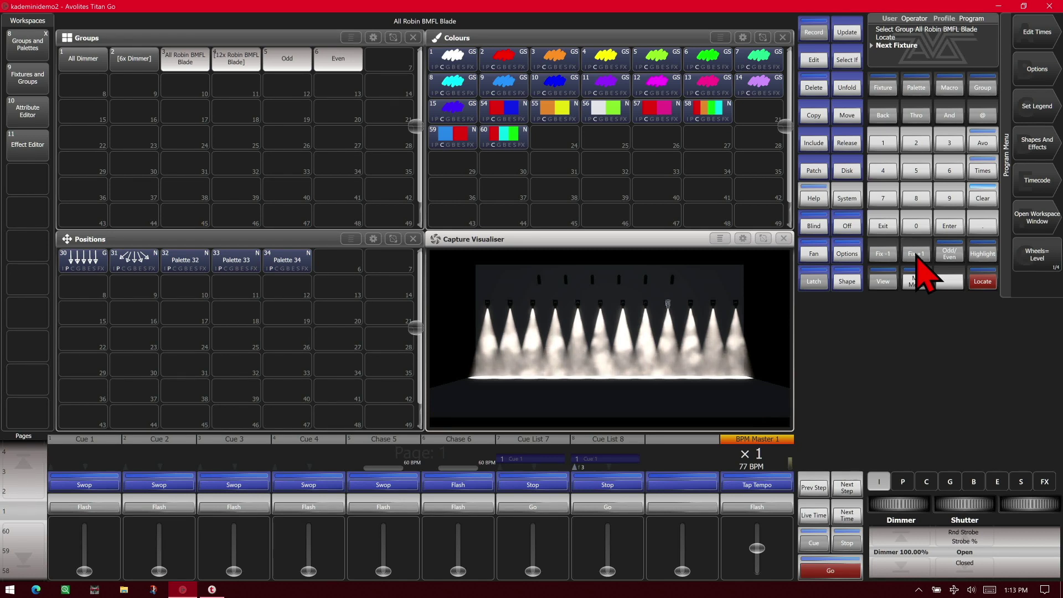
# Reselect all the Robin BMFL Blade fixtures and randomise their selection order
pyautogui.click(949, 254)
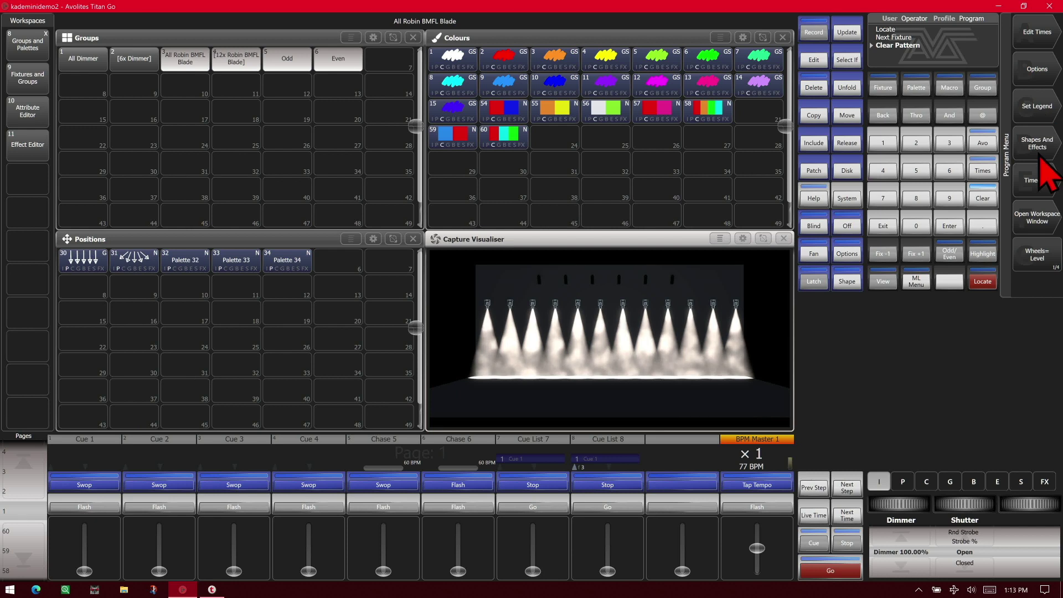
pyautogui.click(950, 255)
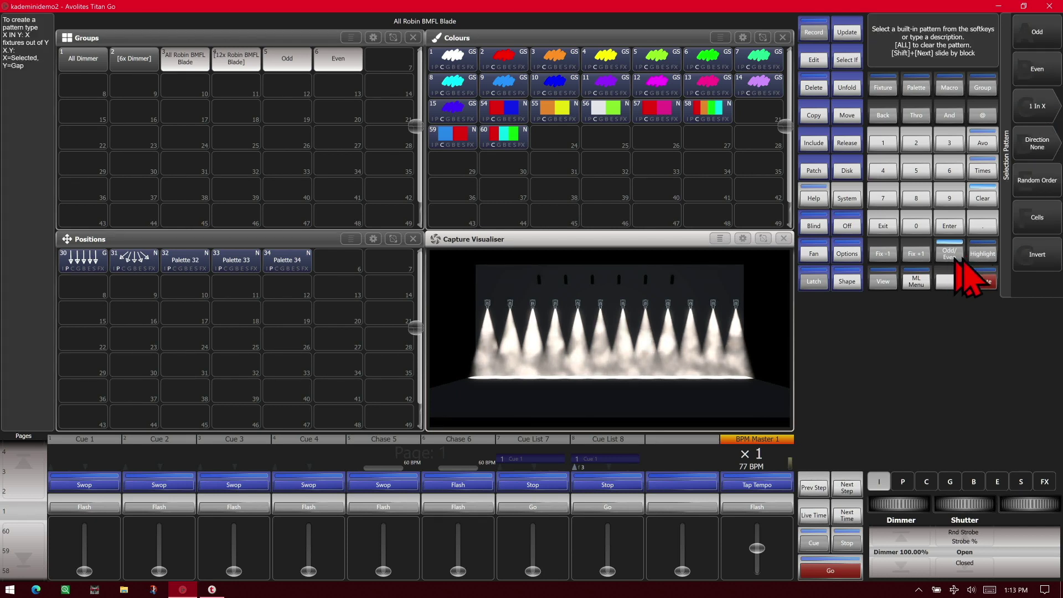
pyautogui.click(1054, 186)
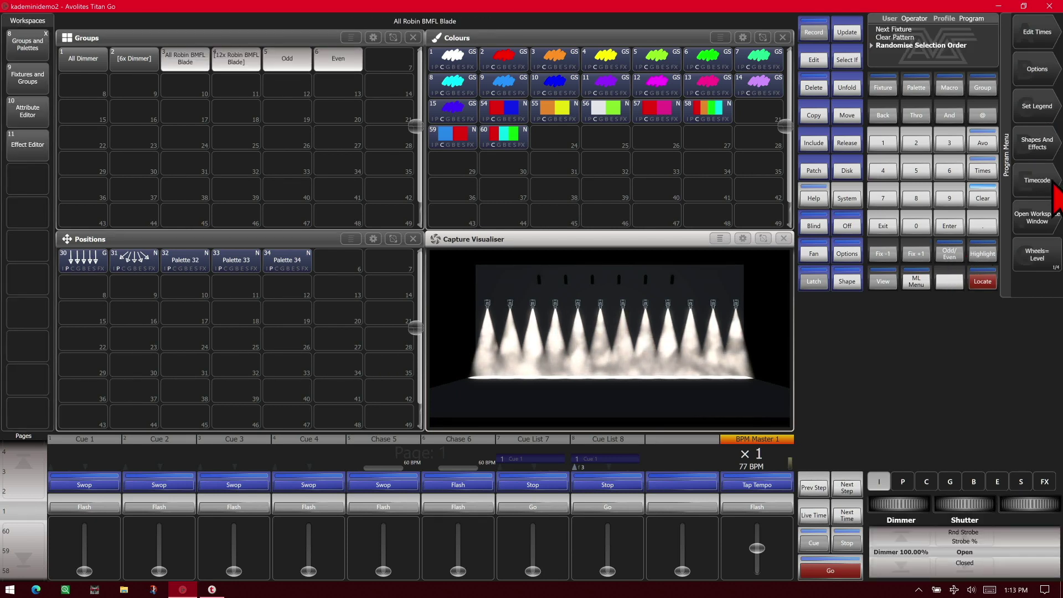
# Step through the BMFL Blade fixtures one by one in the randomised order
pyautogui.click(920, 252)
pyautogui.click(920, 252)
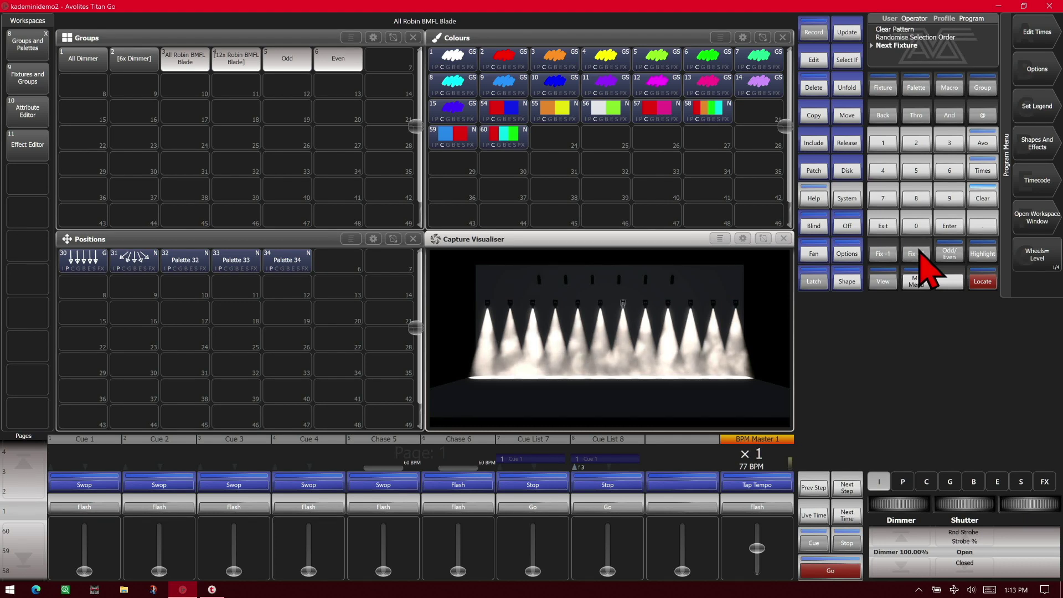
pyautogui.click(920, 252)
pyautogui.click(920, 252)
pyautogui.click(920, 252)
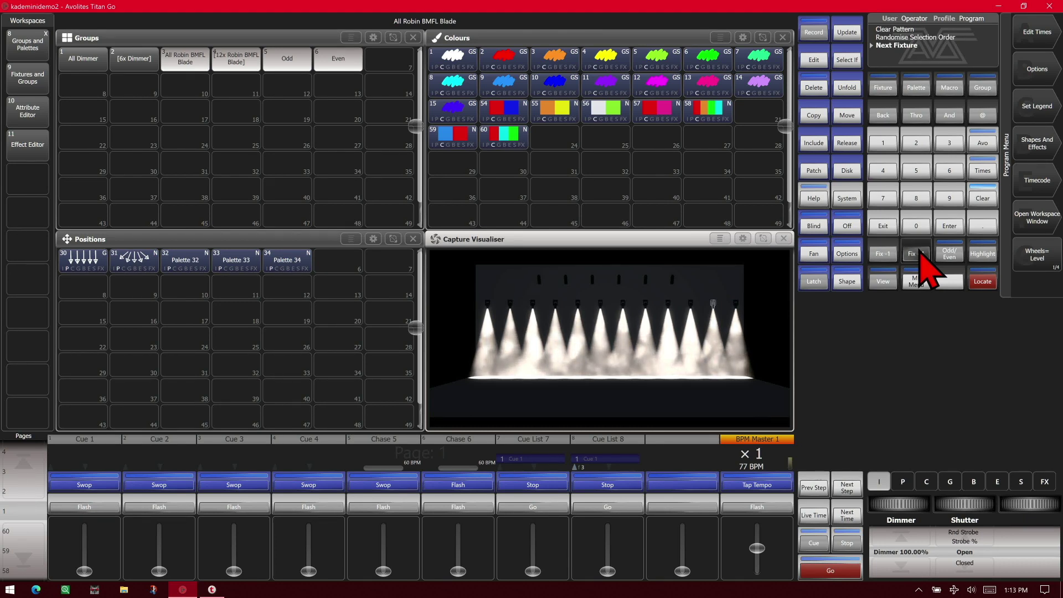
# Continue advancing through the remaining BMFL Blade fixtures in the shuffled selection order
pyautogui.click(920, 252)
pyautogui.click(920, 252)
pyautogui.click(920, 252)
pyautogui.click(920, 252)
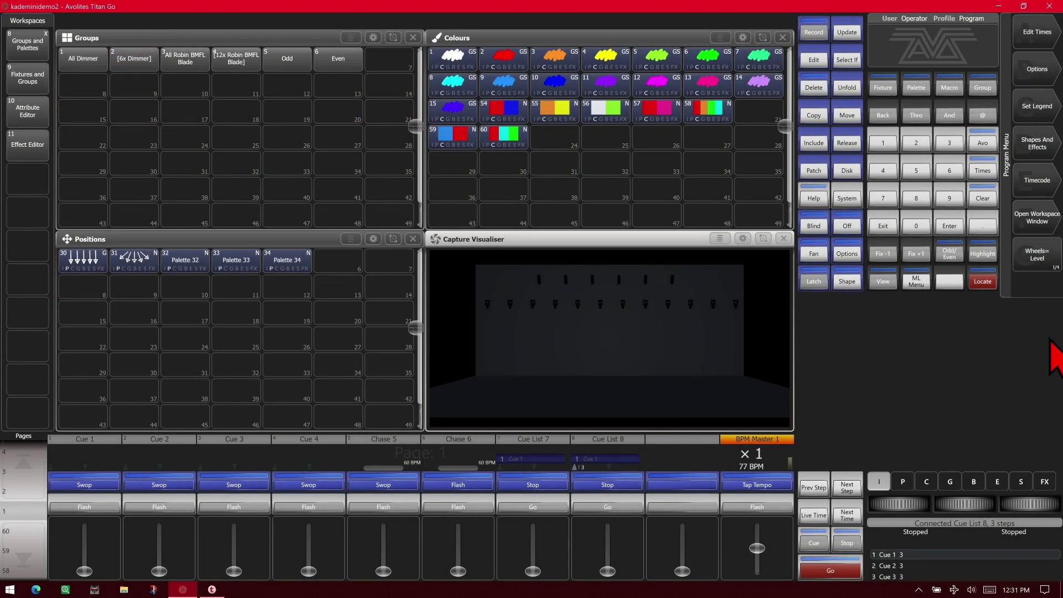
# Locate the All Robin BMFL Blade group, filter it with the 1 In 4 selection pattern and apply the Red colour palette
pyautogui.click(191, 61)
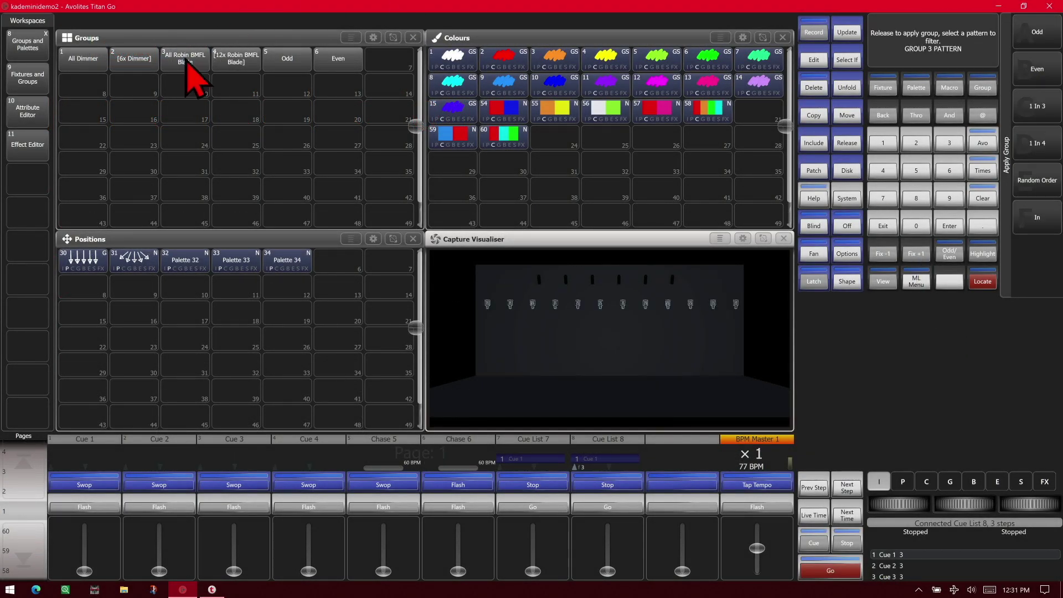
pyautogui.click(983, 281)
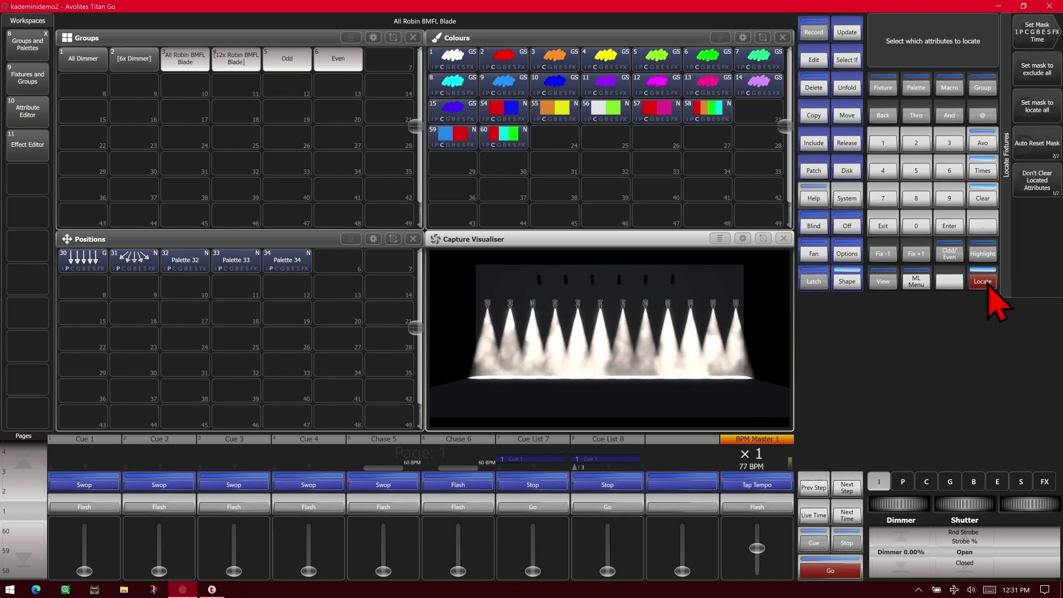
pyautogui.click(951, 255)
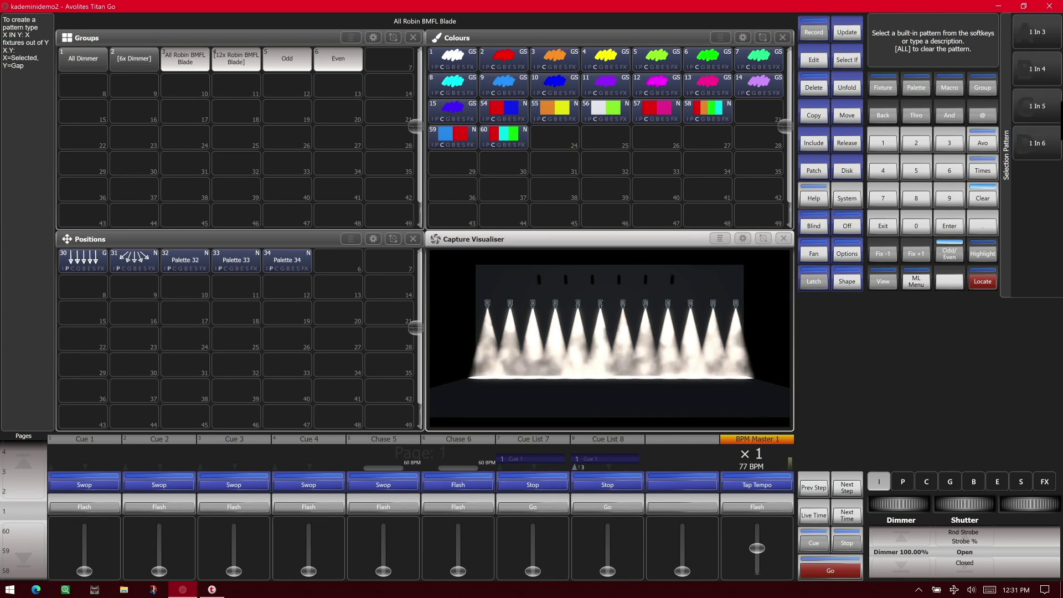
pyautogui.click(1045, 79)
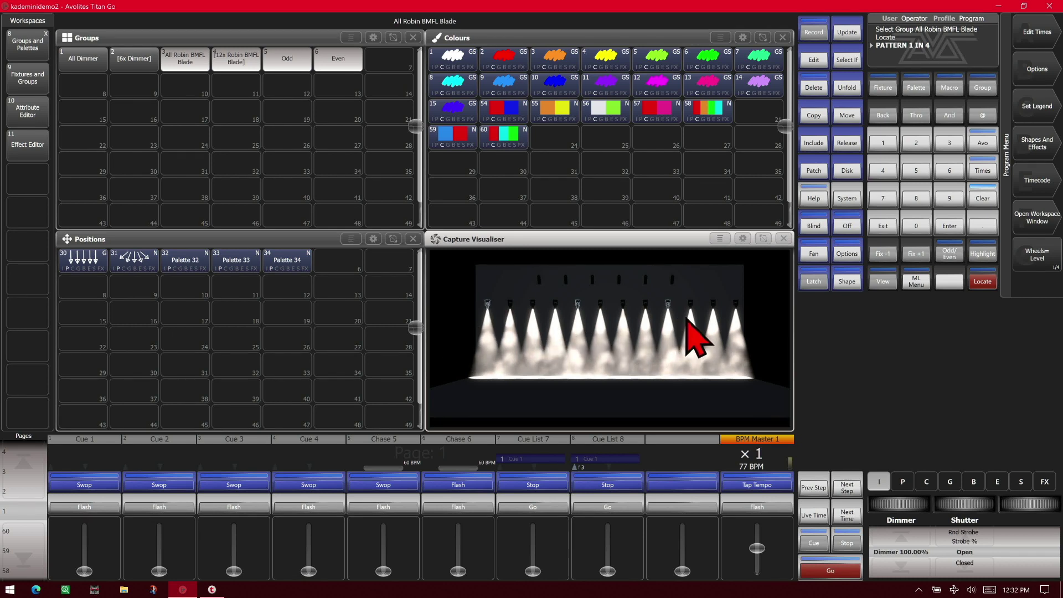
pyautogui.click(518, 57)
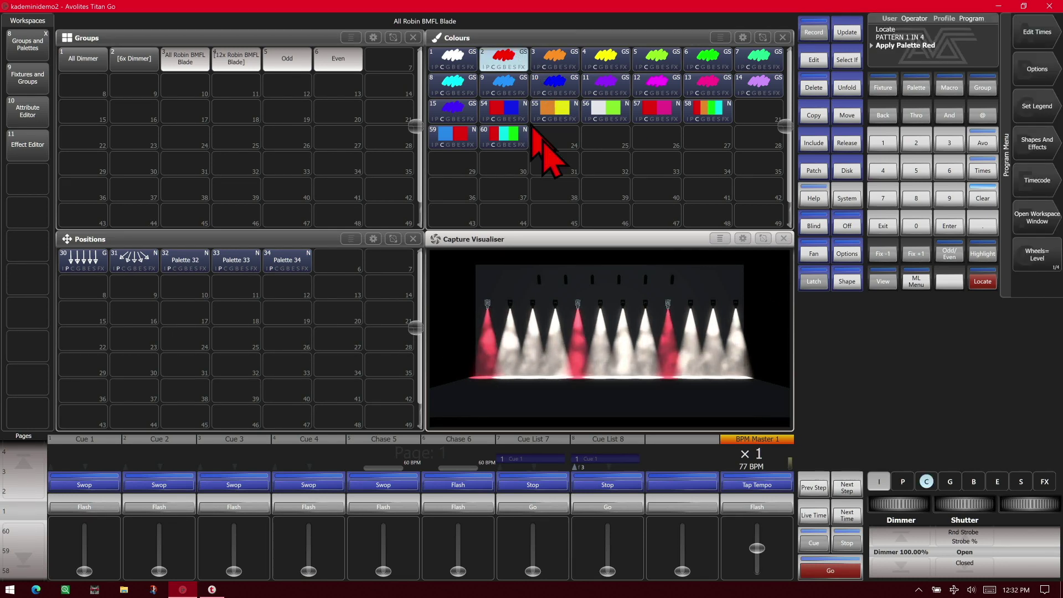
# Invert the 1 In 4 selection so the other BMFL Blade fixtures are selected instead
pyautogui.click(948, 253)
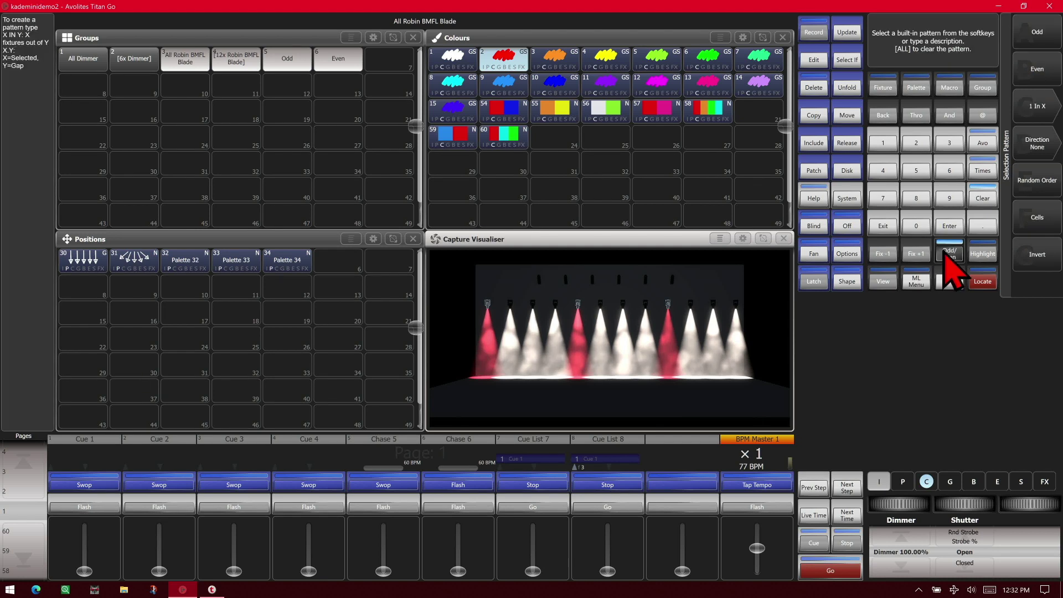
pyautogui.click(1048, 260)
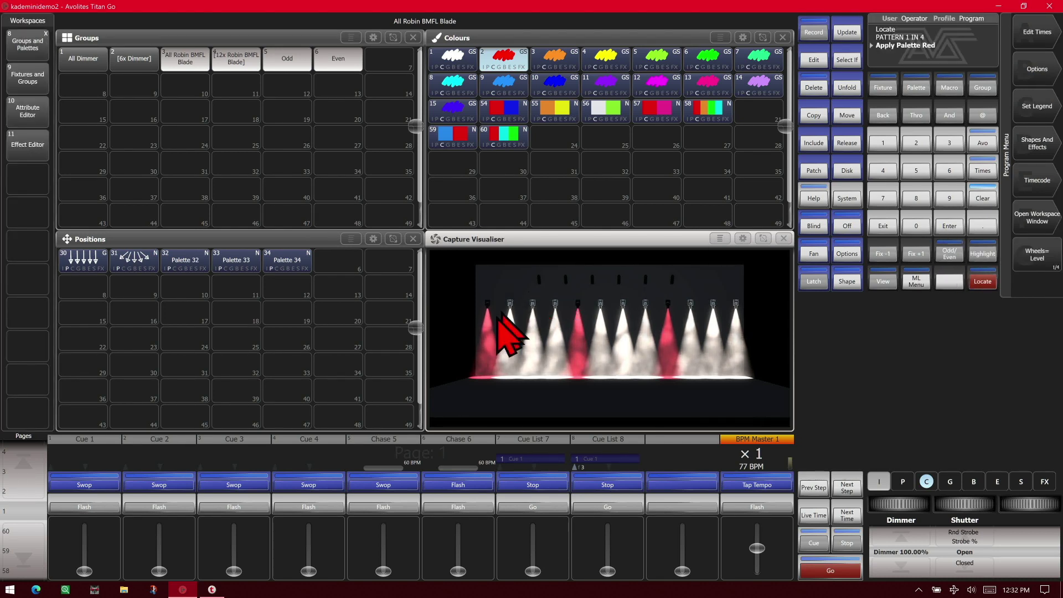